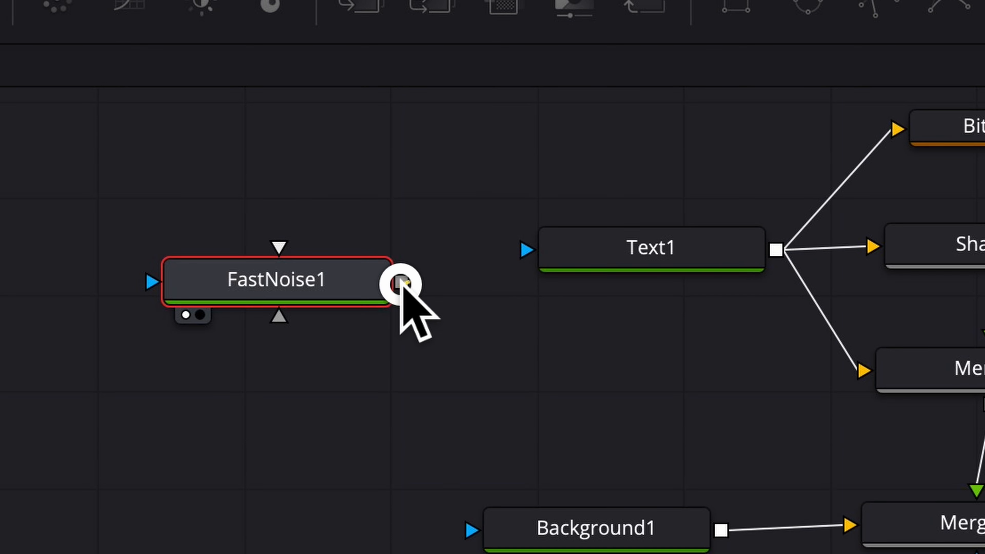
# Step: Connect the FastNoise1 output to Text1's effect mask input, and in the displacement setup to Displace1's foreground input
pyautogui.moveTo(401, 285); pyautogui.dragTo(527, 304)
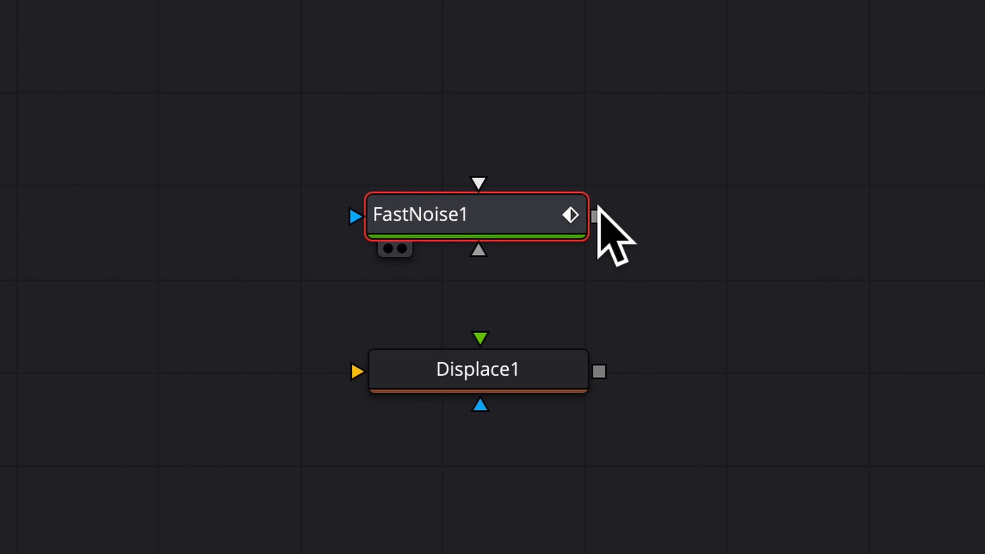
pyautogui.moveTo(598, 216); pyautogui.dragTo(479, 348)
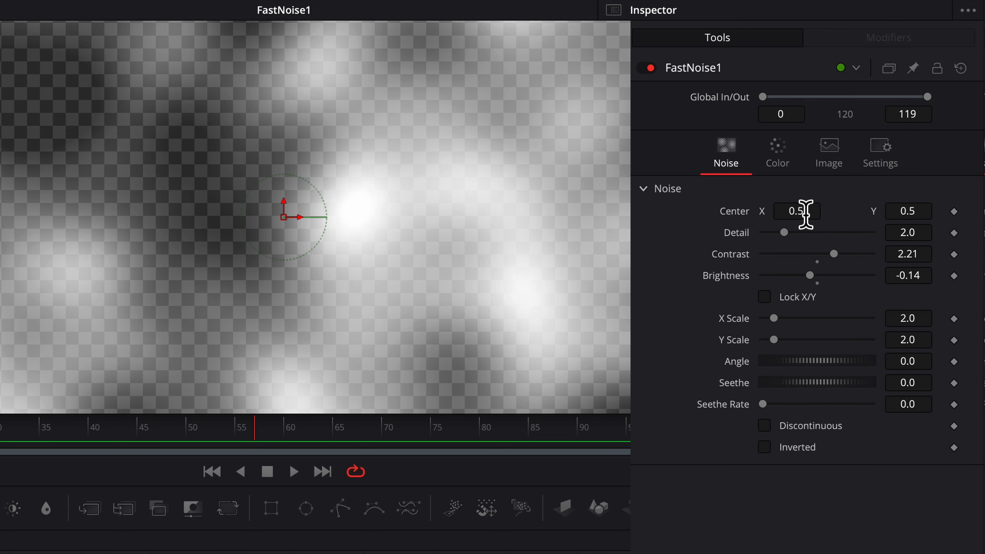
# Step: Set FastNoise1's Detail to 3.7 and Contrast to 1.83, scale it with X and Y locked, and unlock them for an X Scale of 18.74
pyautogui.moveTo(784, 232); pyautogui.dragTo(829, 253)
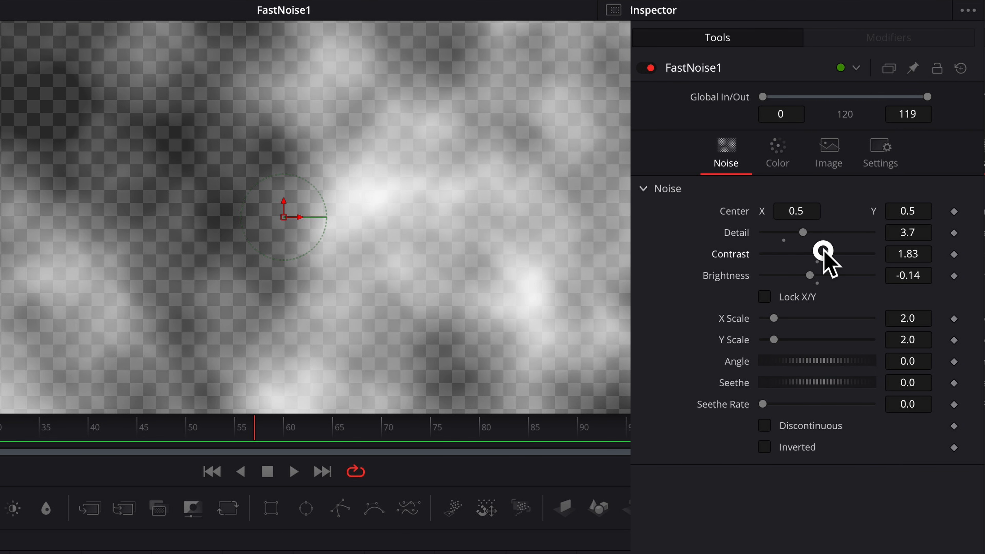
pyautogui.click(764, 298)
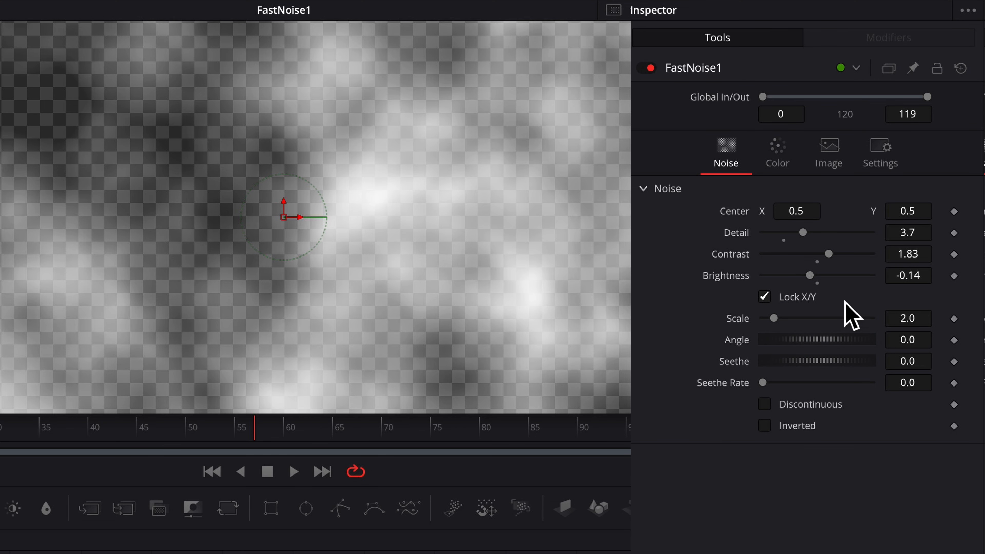
pyautogui.moveTo(774, 319); pyautogui.dragTo(864, 319)
pyautogui.click(764, 297)
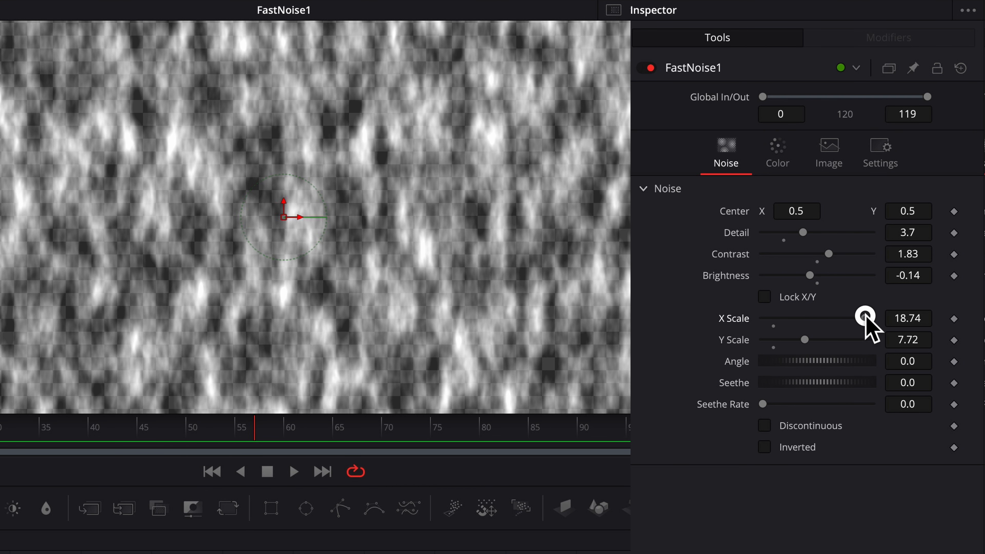
# Step: Stretch the noise into slanted streaks with Y Scale 0.0, X Scale 17.64, Angle 18.3 and Seethe -0.043
pyautogui.moveTo(806, 340); pyautogui.dragTo(739, 341)
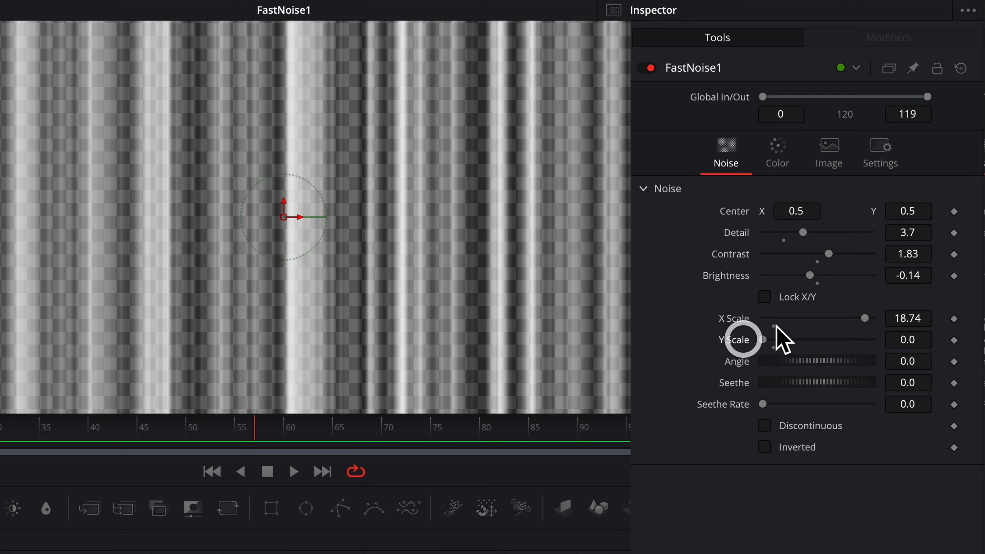
pyautogui.moveTo(865, 318); pyautogui.dragTo(859, 319)
pyautogui.moveTo(802, 361); pyautogui.dragTo(795, 384)
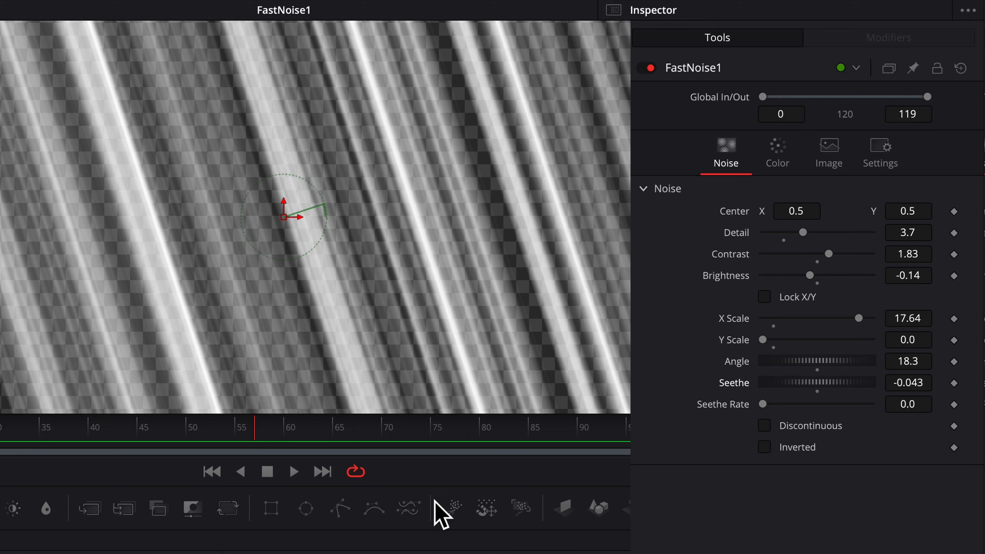
# Step: Play the composition, animate the noise with a Seethe Rate of 0.559, and try the Inverted option
pyautogui.click(293, 472)
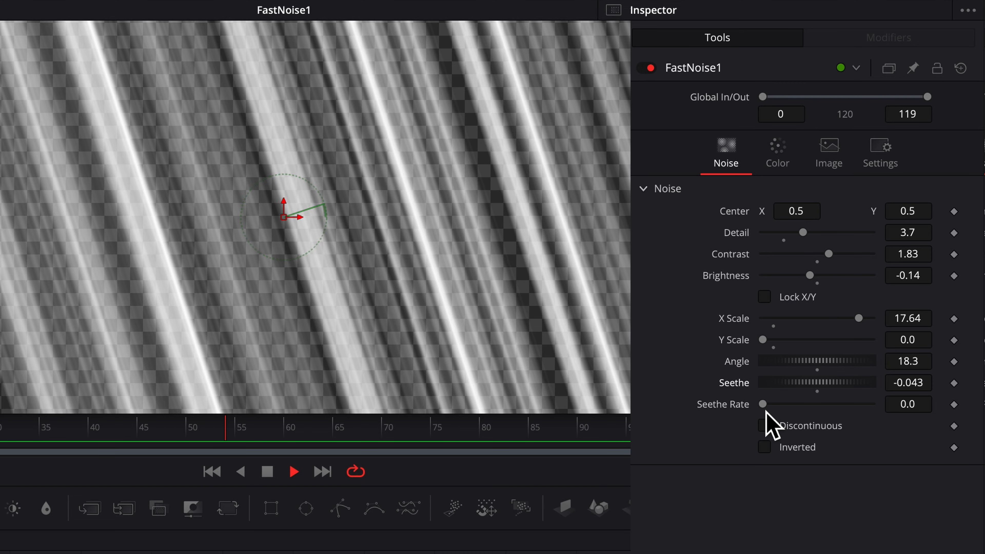
pyautogui.moveTo(763, 404); pyautogui.dragTo(781, 405)
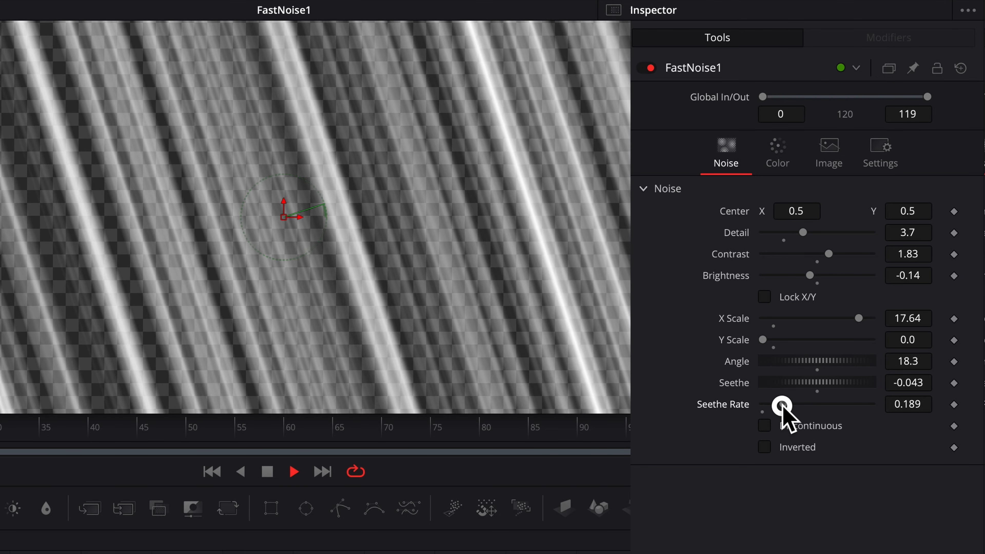
pyautogui.moveTo(782, 404); pyautogui.dragTo(823, 405)
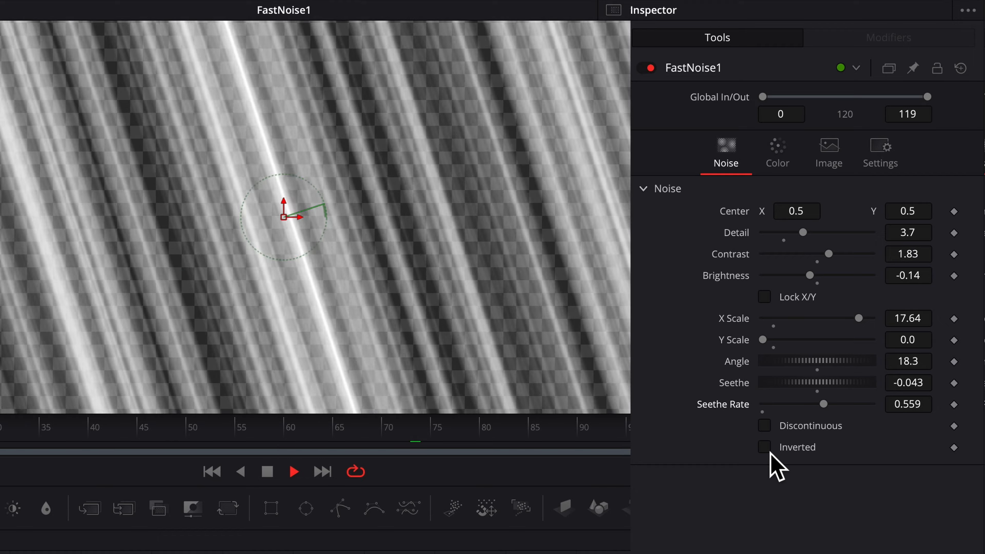
pyautogui.click(764, 447)
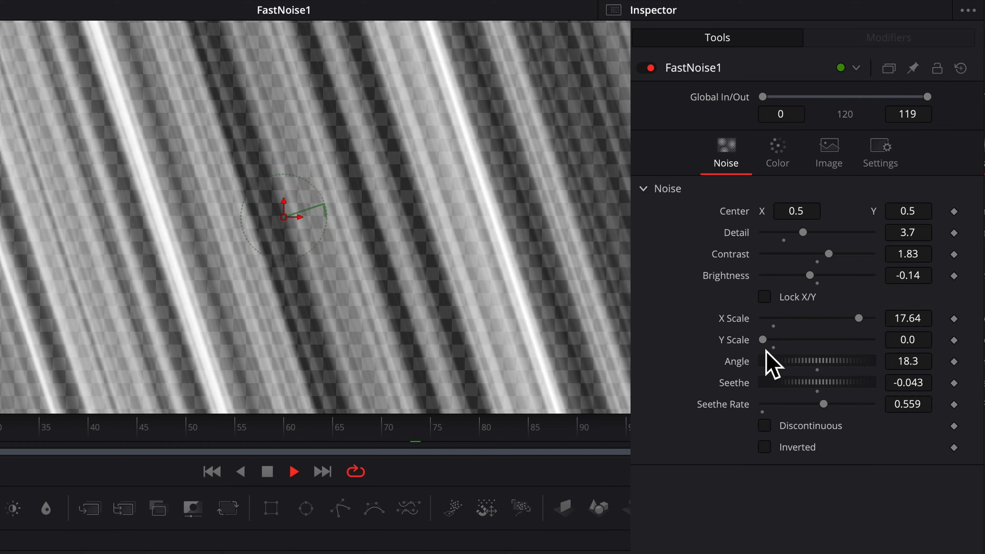
# Step: Enable Discontinuous on the noise and set its X Scale to 5.67 and Y Scale to 10.71
pyautogui.moveTo(762, 340); pyautogui.dragTo(796, 341)
pyautogui.moveTo(858, 319); pyautogui.dragTo(829, 319)
pyautogui.click(764, 426)
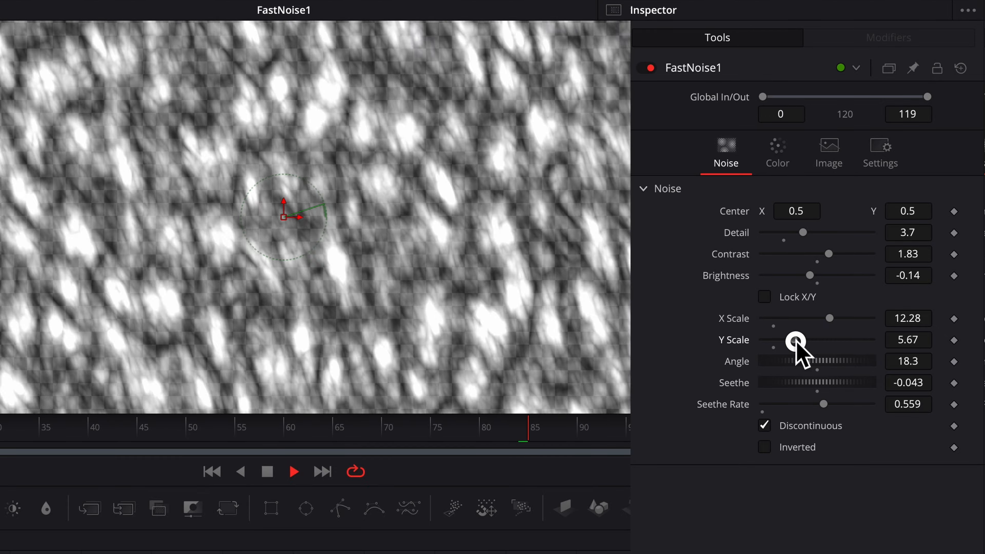
pyautogui.moveTo(796, 342); pyautogui.dragTo(794, 319)
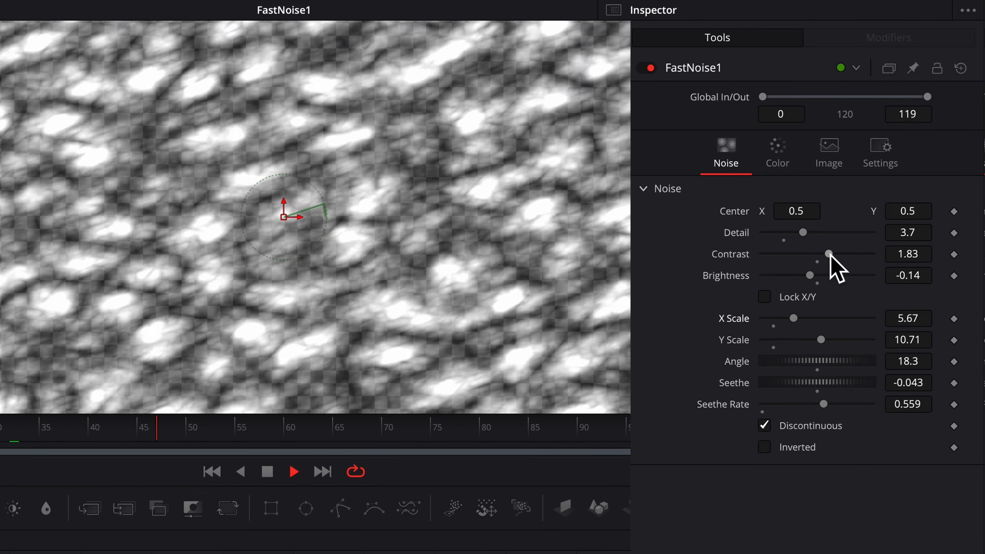
# Step: Set the noise's Detail to 1.02, Contrast 3.54, Brightness -0.23, Seethe Rate 0.339, X Scale 20.0 and Y Scale 1.42, with Discontinuous off
pyautogui.moveTo(829, 254); pyautogui.dragTo(809, 255)
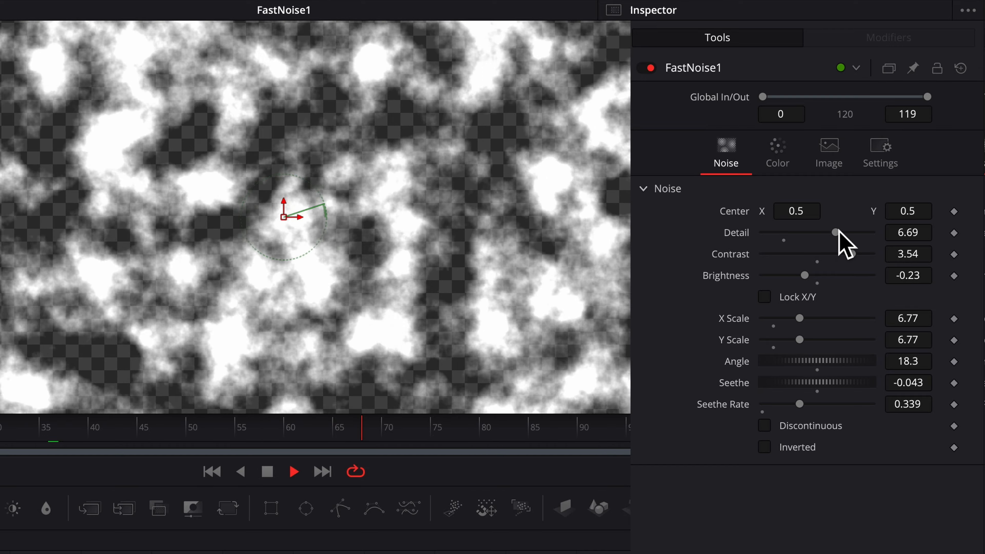
pyautogui.moveTo(838, 232); pyautogui.dragTo(777, 234)
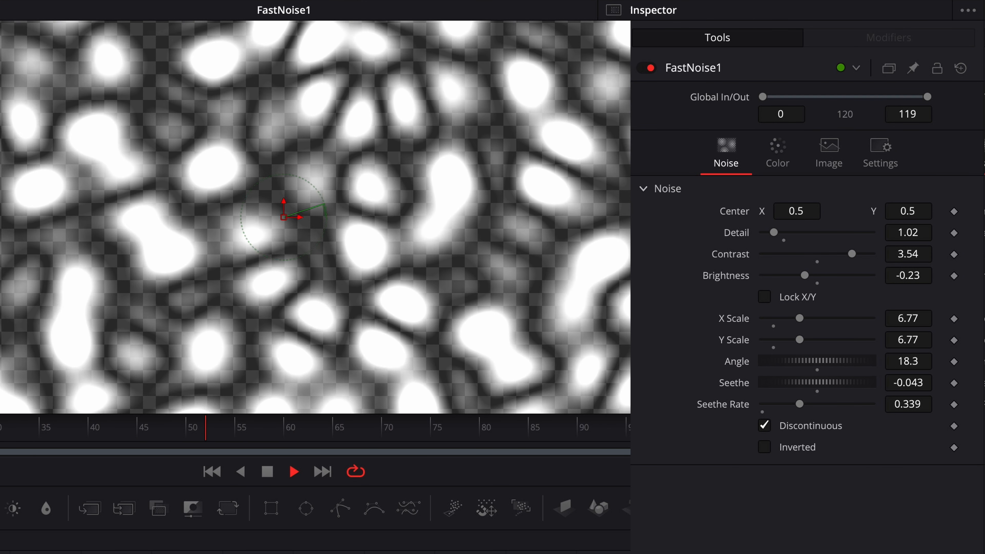
pyautogui.click(764, 426)
pyautogui.moveTo(799, 340)
pyautogui.mouseDown()
pyautogui.moveTo(770, 339)
pyautogui.moveTo(881, 318)
pyautogui.mouseUp()
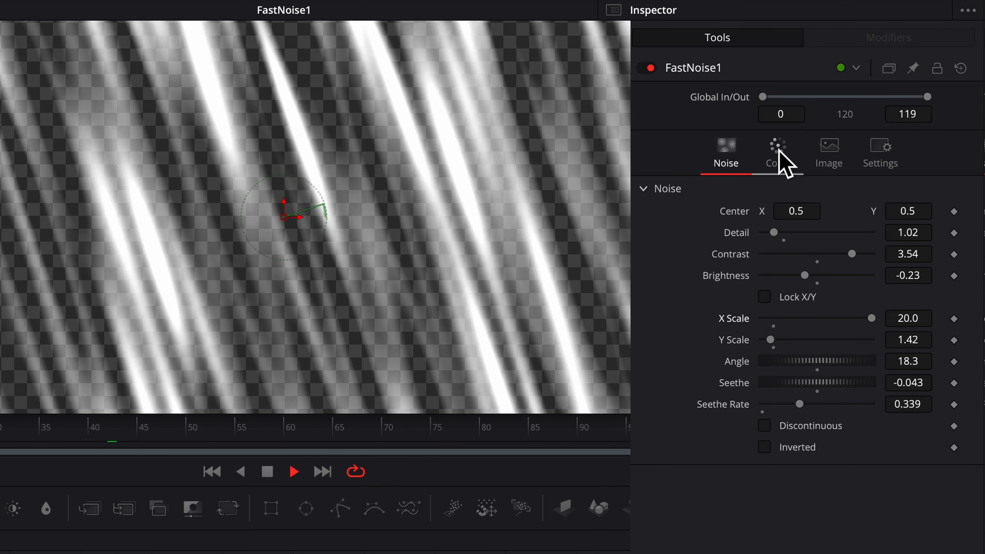
# Step: Recolor the two-color noise with red as Color 2 and yellow as Color 1, keeping Color 1's Alpha at 0.0
pyautogui.click(780, 155)
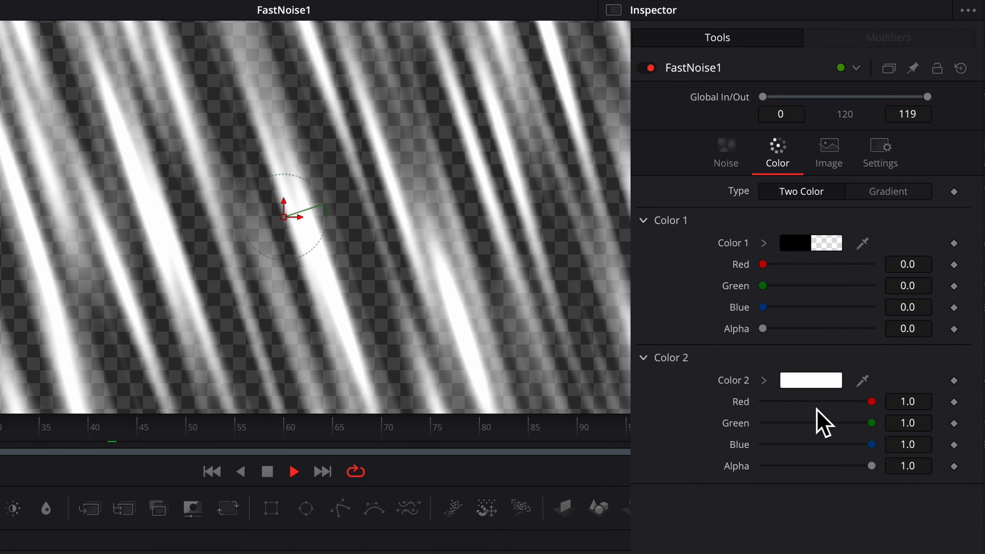
pyautogui.click(812, 381)
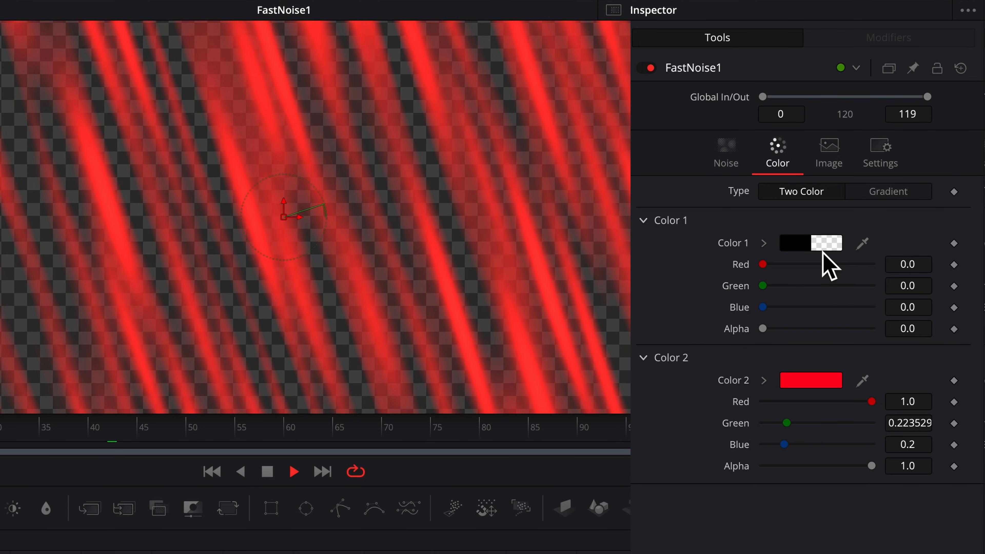
pyautogui.click(799, 243)
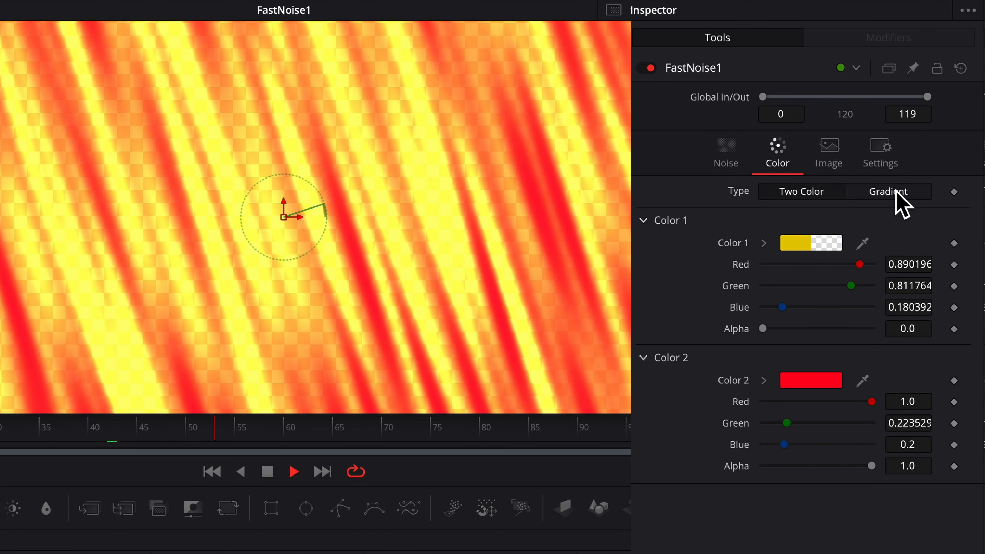
# Step: Switch the noise color type to Gradient with the Uni type, and add two gradient stops at about 0.318 and 0.637
pyautogui.click(896, 192)
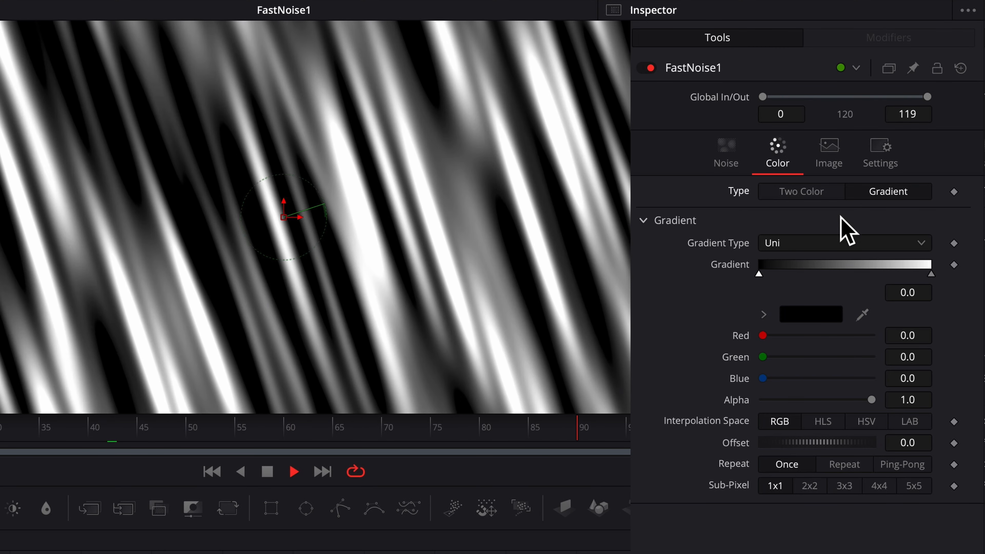
pyautogui.click(817, 243)
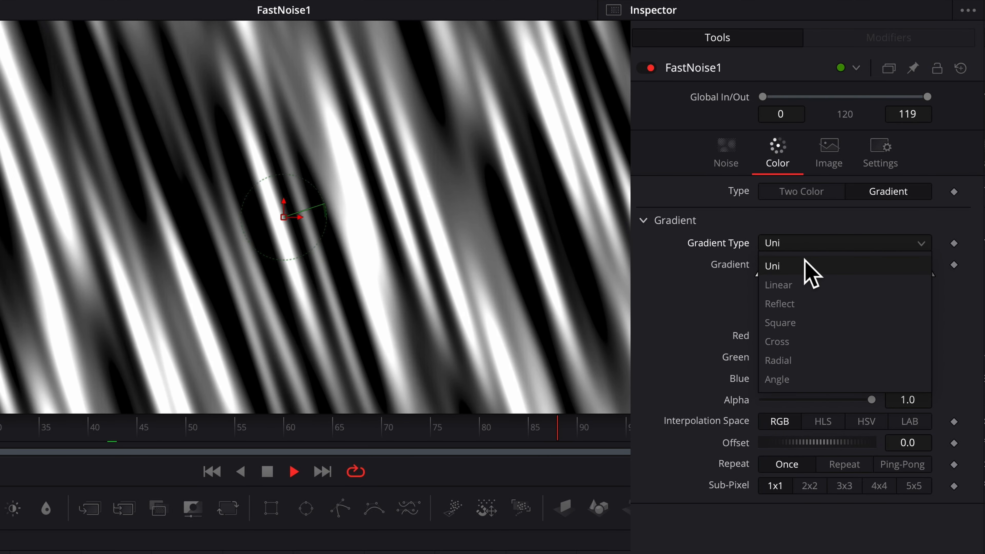
pyautogui.click(692, 292)
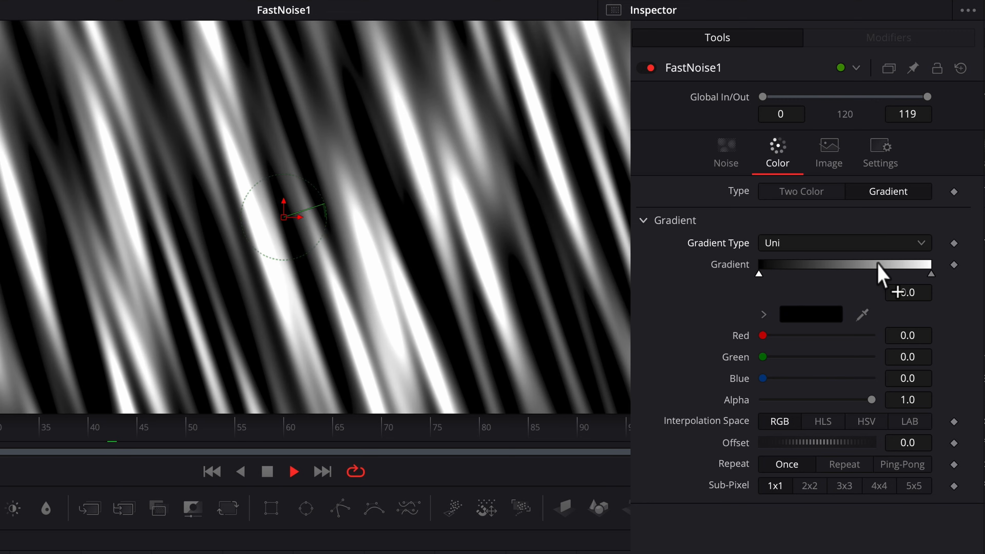
pyautogui.click(813, 266)
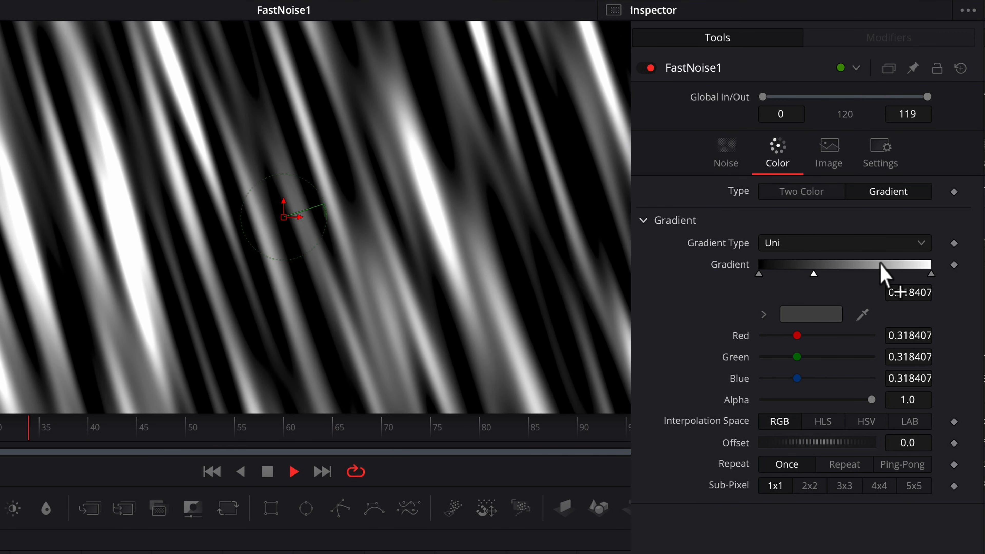
pyautogui.click(867, 271)
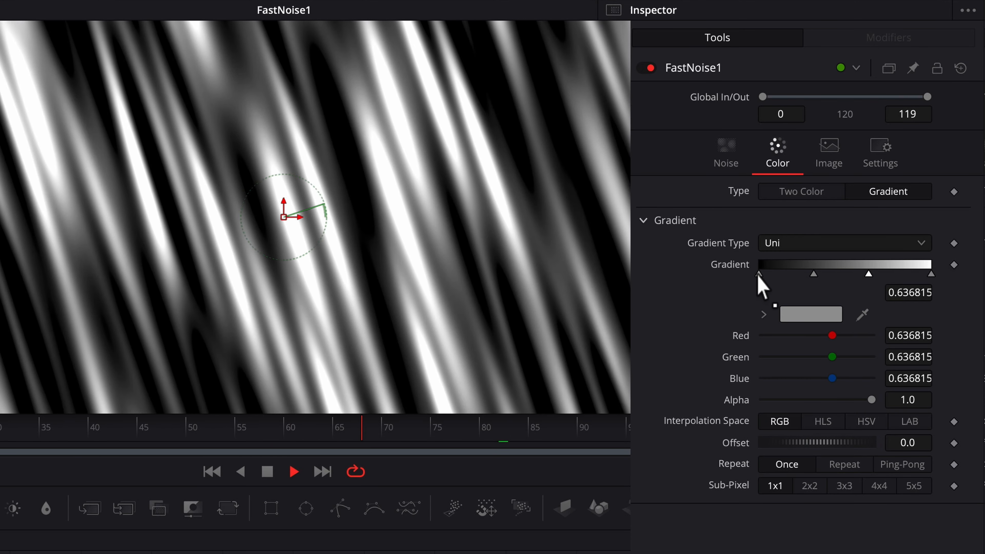
# Step: Color the gradient's first stop, at 0.0, orange using the saved swatch
pyautogui.click(759, 274)
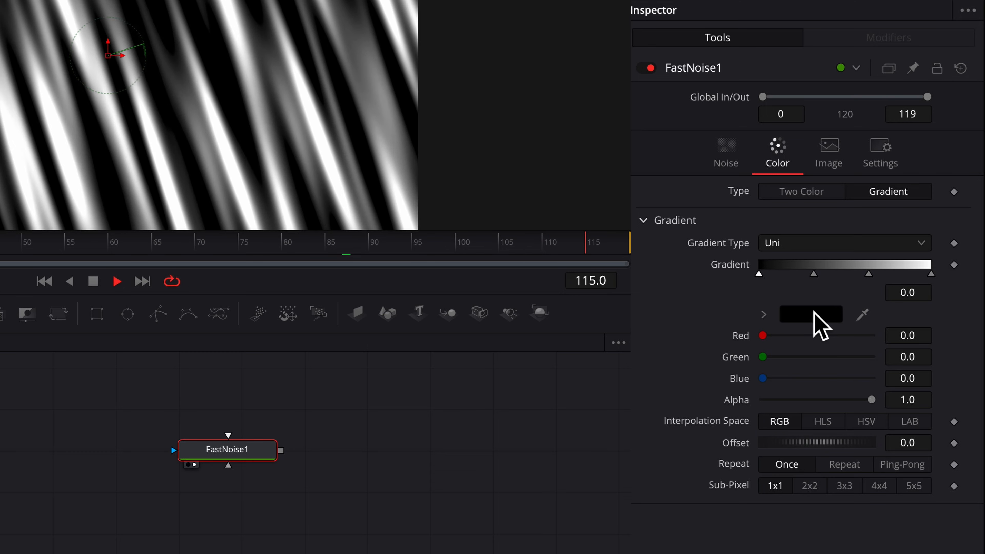
pyautogui.click(814, 315)
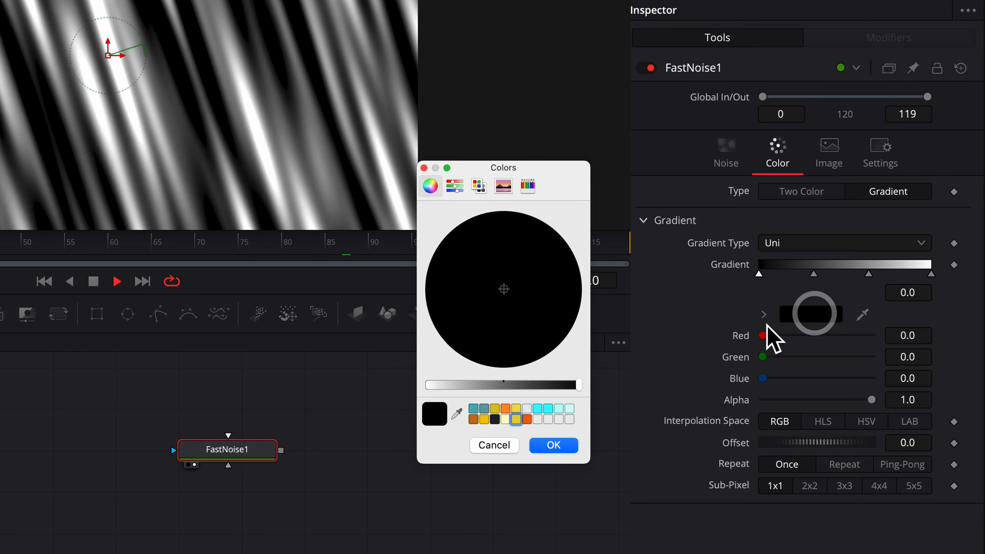
pyautogui.click(506, 409)
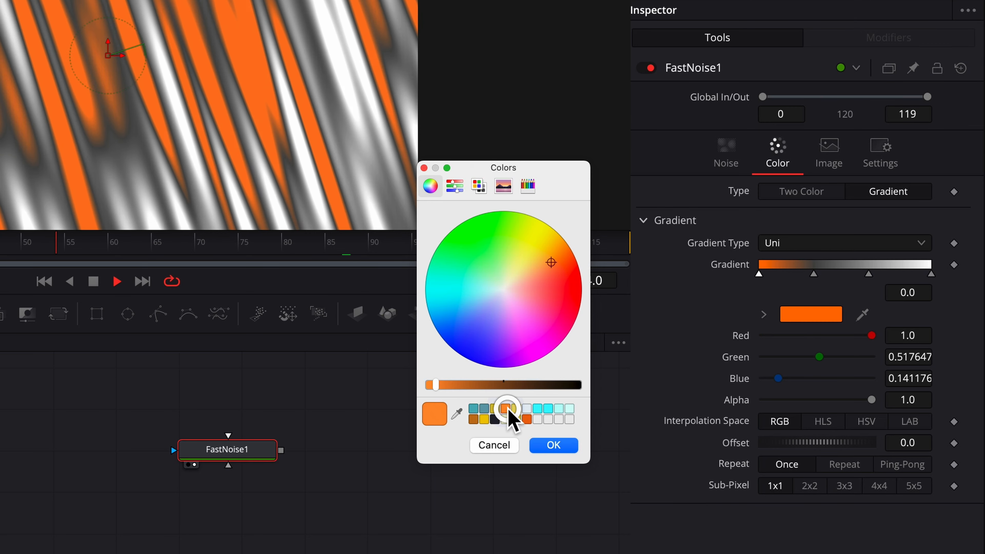
pyautogui.click(565, 451)
# Step: Color the gradient's second stop, at about 0.318, bright cyan using the saved swatch
pyautogui.click(813, 274)
pyautogui.click(810, 315)
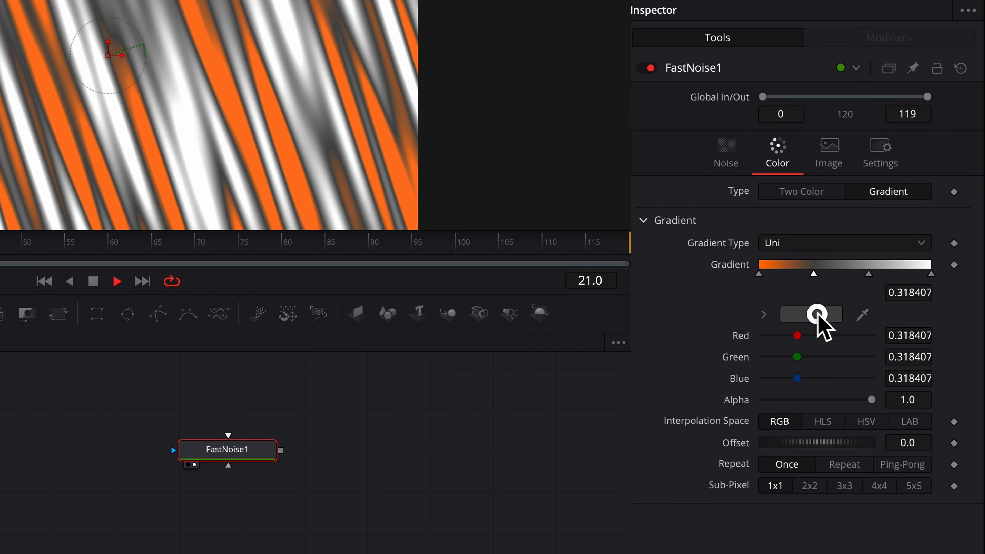
pyautogui.click(537, 409)
pyautogui.click(553, 445)
# Step: Color the gradient's third stop, at about 0.637, muted teal-blue using the saved swatch
pyautogui.click(869, 273)
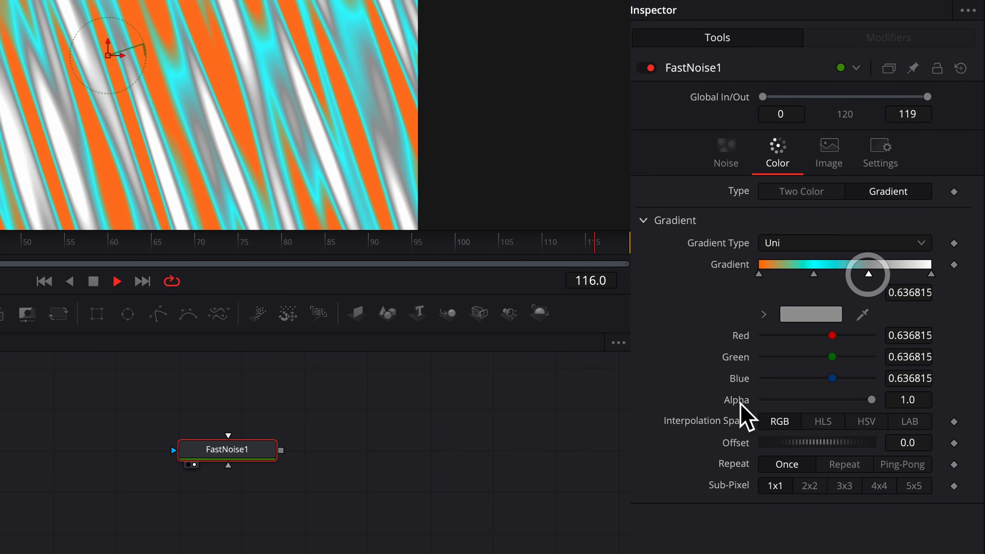
pyautogui.click(836, 313)
pyautogui.click(484, 408)
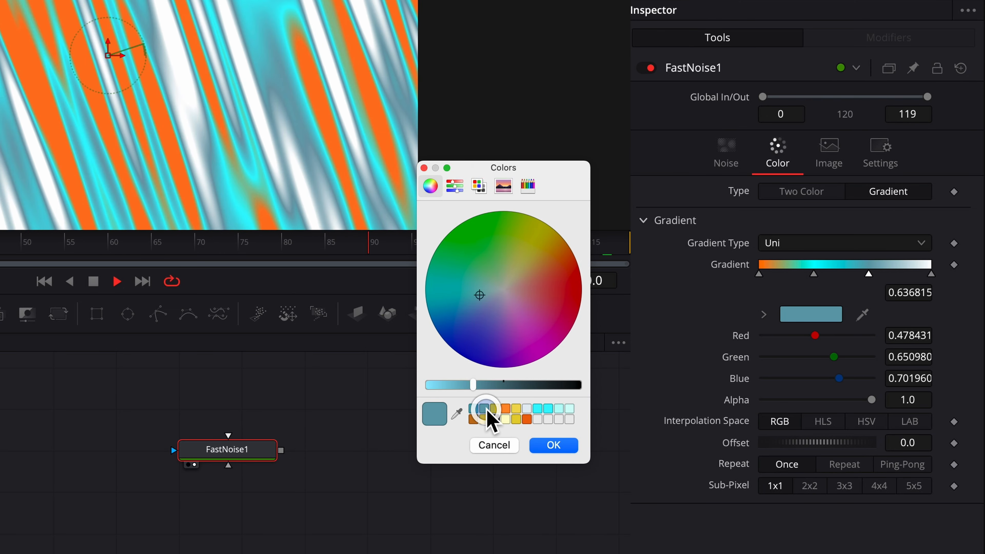
pyautogui.click(554, 446)
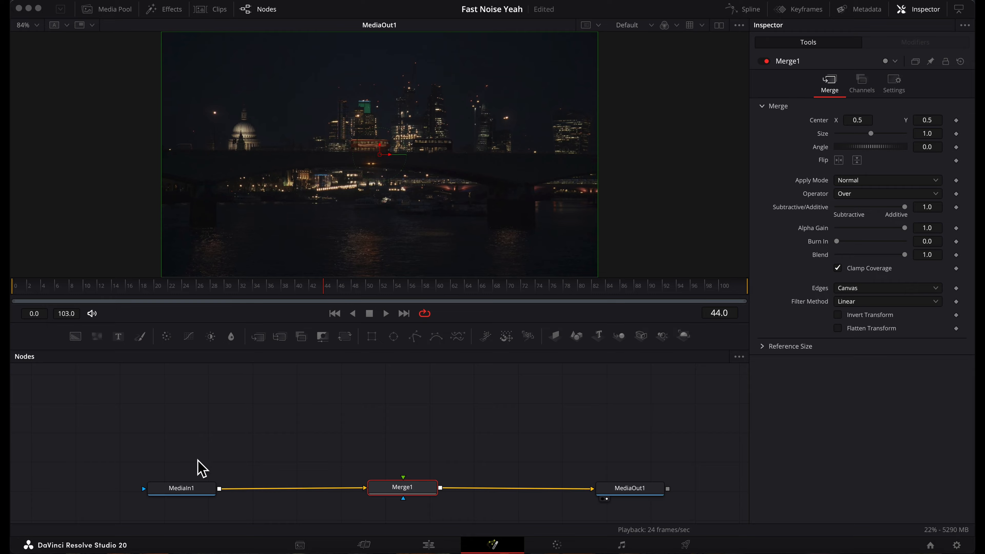
# Step: Nudge the MediaIn1, Merge1 and MediaOut1 nodes slightly in the London skyline composition's node graph
pyautogui.moveTo(185, 490)
pyautogui.mouseDown()
pyautogui.moveTo(187, 473)
pyautogui.moveTo(179, 484)
pyautogui.mouseUp()
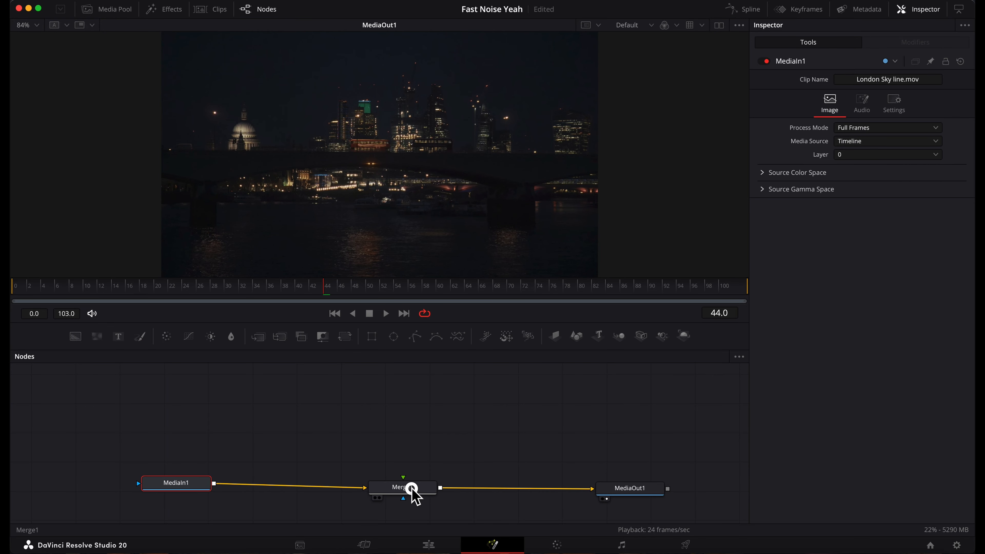
pyautogui.moveTo(412, 490); pyautogui.dragTo(411, 495)
pyautogui.moveTo(639, 492); pyautogui.dragTo(631, 496)
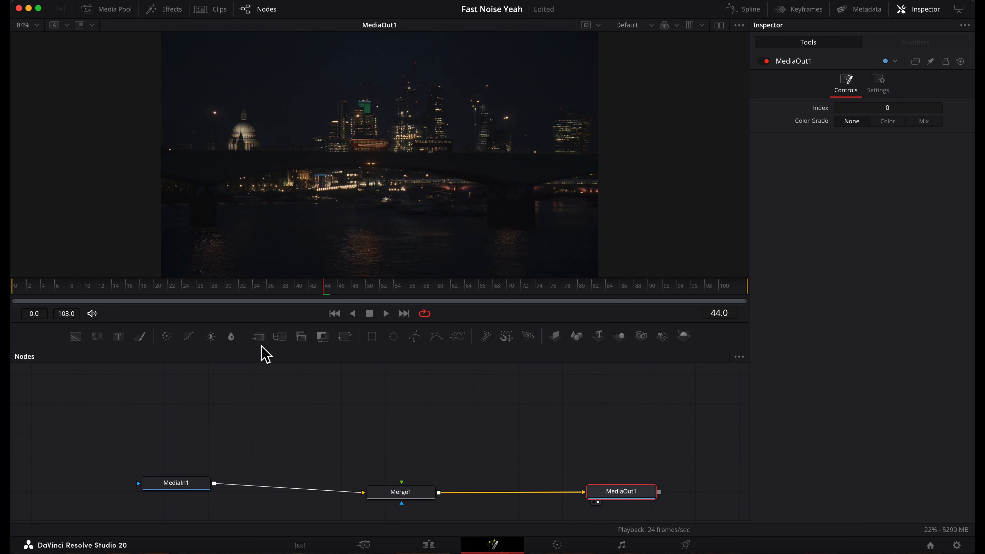
# Step: Add a Fast Noise node above Merge1, connect it to Merge1's foreground input, and align it over the merge
pyautogui.moveTo(96, 338); pyautogui.dragTo(382, 437)
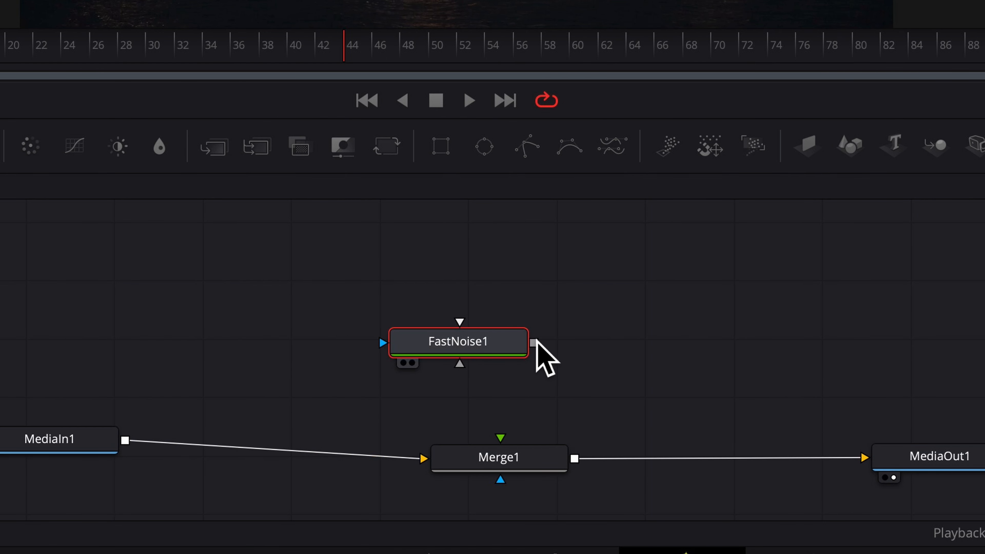
pyautogui.moveTo(535, 342); pyautogui.dragTo(503, 438)
pyautogui.moveTo(488, 330); pyautogui.dragTo(538, 337)
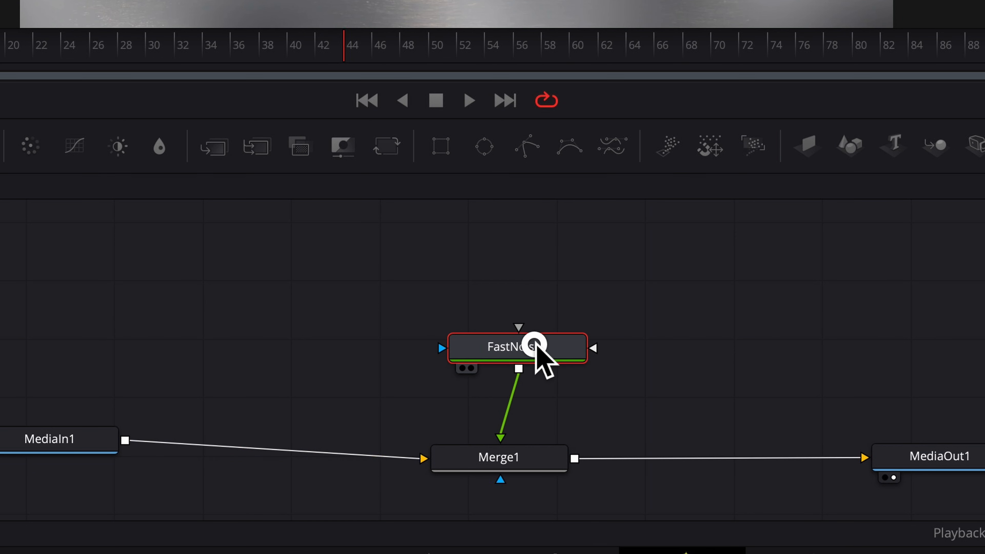
# Step: Straighten MediaIn1's position and set FastNoise1's Detail to 2.68, Contrast to 0.8, Brightness to -0.03 and Scale to 3.46
pyautogui.moveTo(57, 440); pyautogui.dragTo(82, 454)
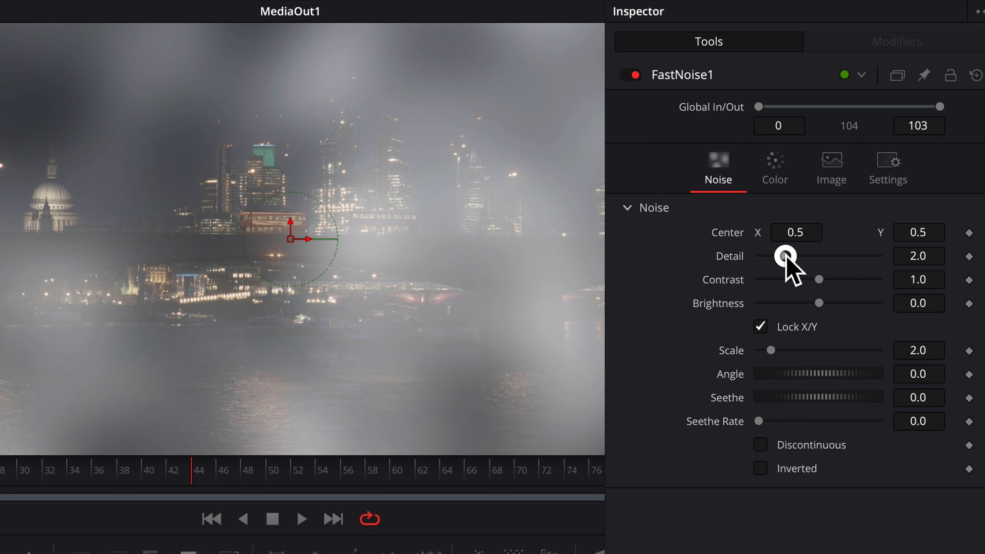
pyautogui.moveTo(787, 256); pyautogui.dragTo(808, 280)
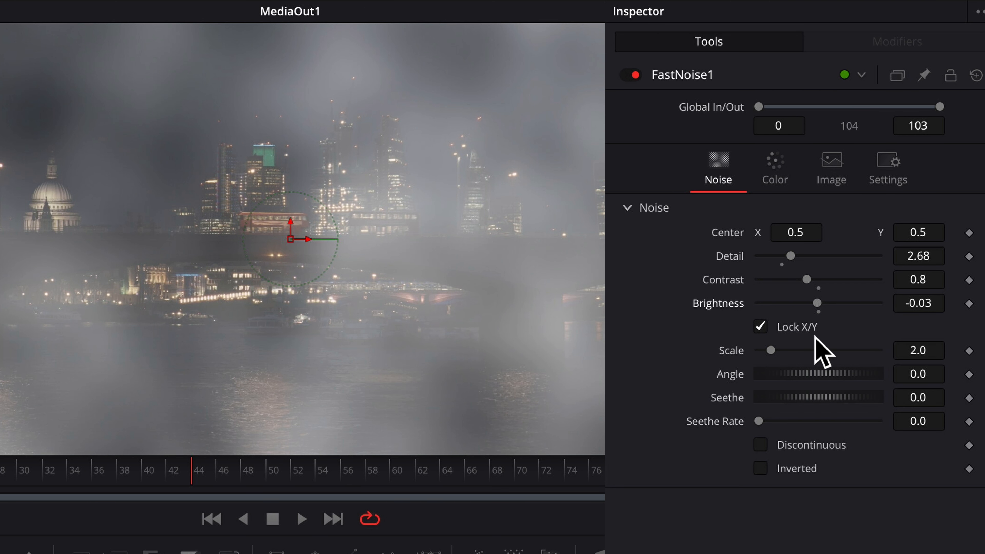
pyautogui.moveTo(770, 351); pyautogui.dragTo(779, 350)
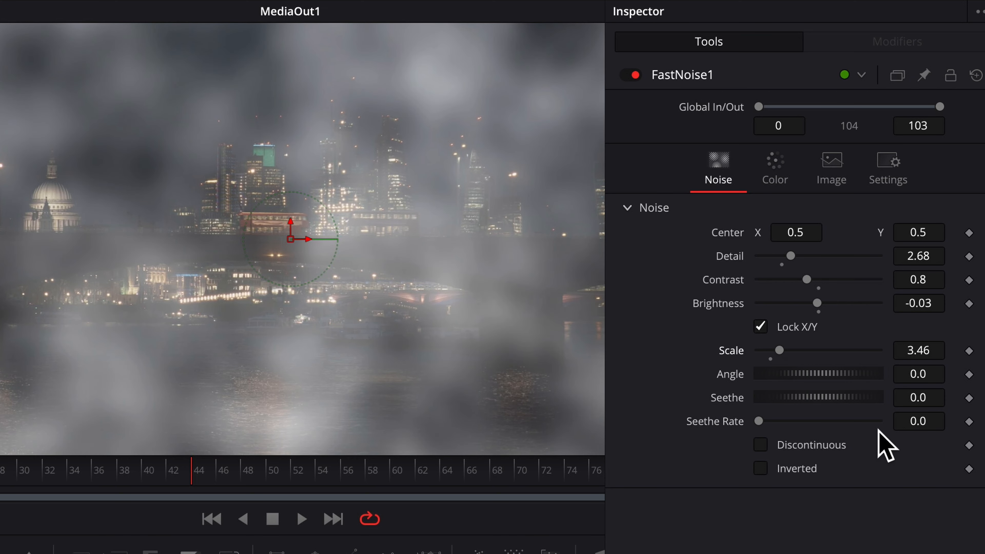
# Step: Set FastNoise1's Seethe Rate to 0.07 and play the composition briefly to preview the drifting fog
pyautogui.click(937, 422)
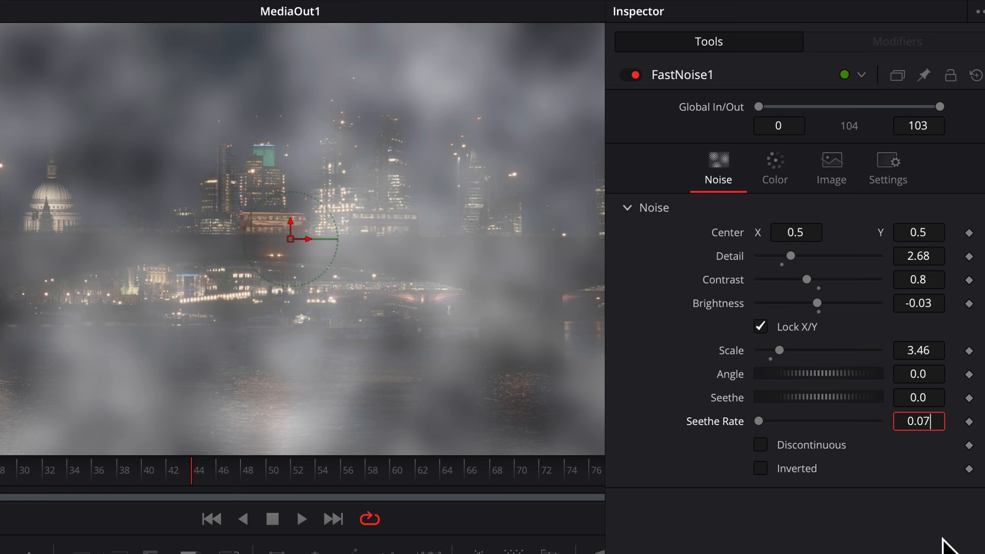
pyautogui.press('Tab')
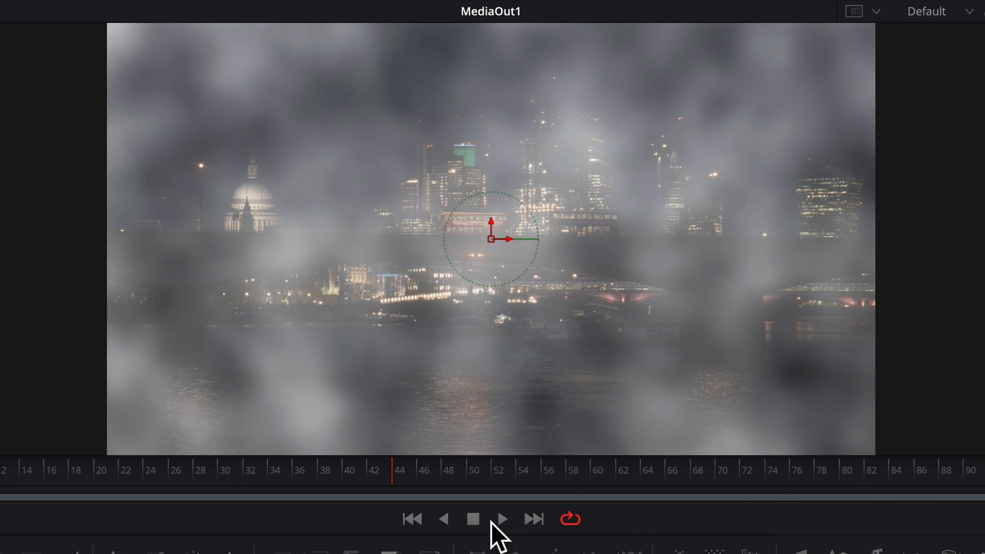
pyautogui.click(301, 519)
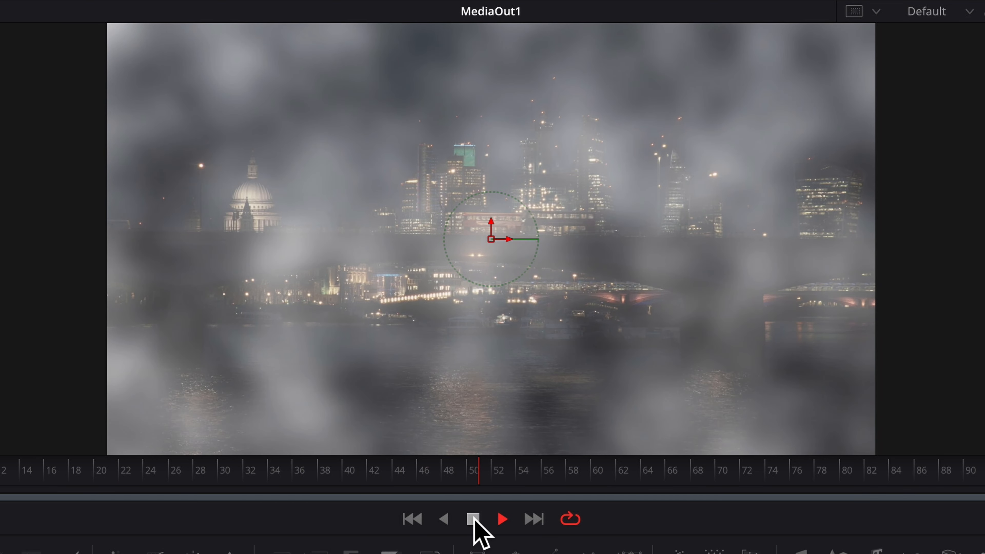
pyautogui.click(473, 519)
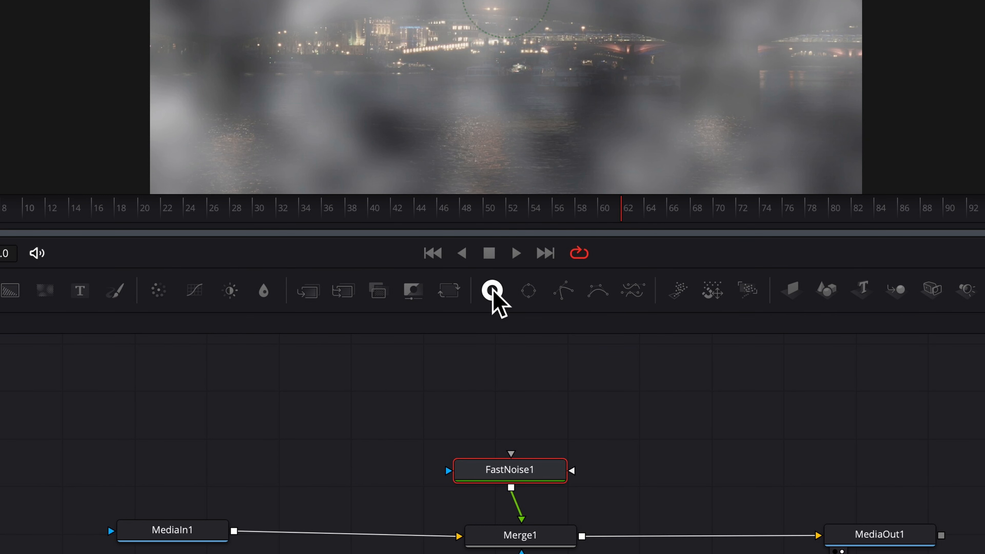
# Step: Add a Rectangle mask to FastNoise1, align it above the node, and widen the mask to about 1.46, past both frame sides
pyautogui.moveTo(493, 294); pyautogui.dragTo(448, 475)
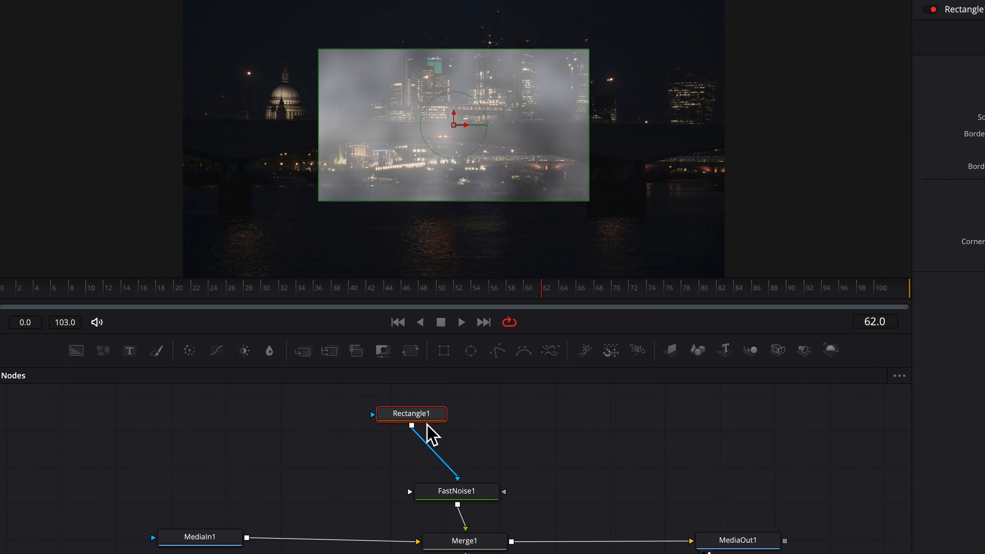
pyautogui.moveTo(433, 412); pyautogui.dragTo(465, 442)
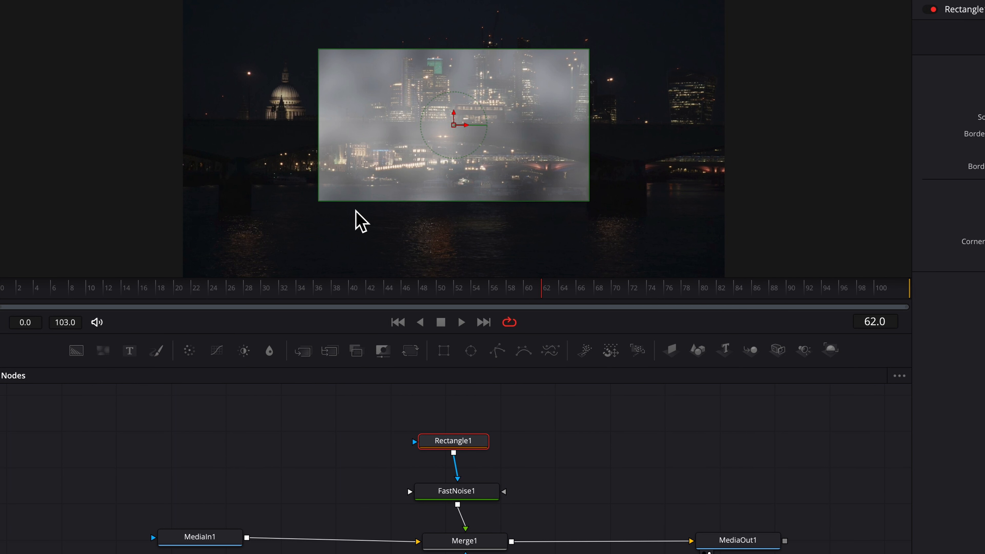
pyautogui.moveTo(589, 122); pyautogui.dragTo(849, 104)
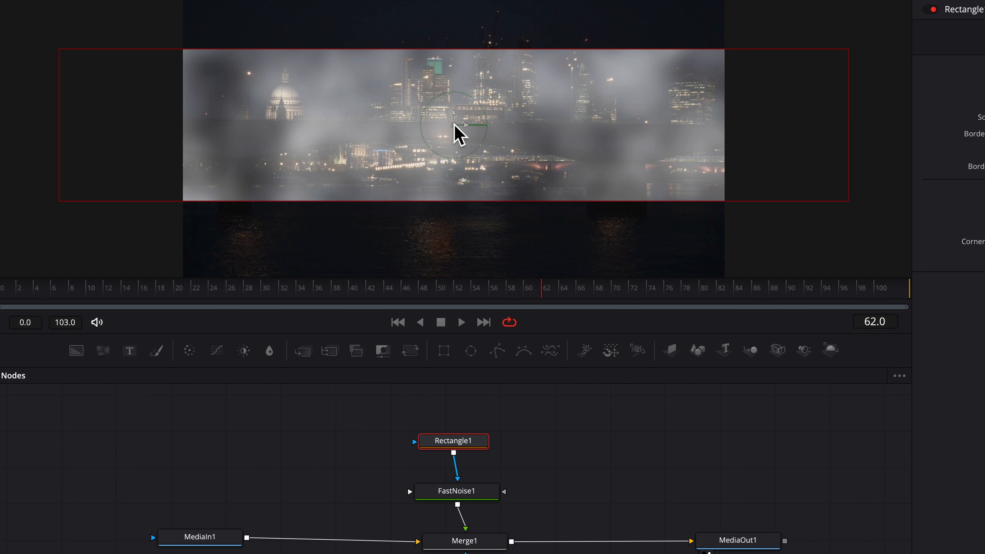
# Step: Lower the rectangle mask over the river to a center of about X 0.49, Y 0.04, and set its Soft Edge to about 0.164
pyautogui.moveTo(454, 125); pyautogui.dragTo(453, 238)
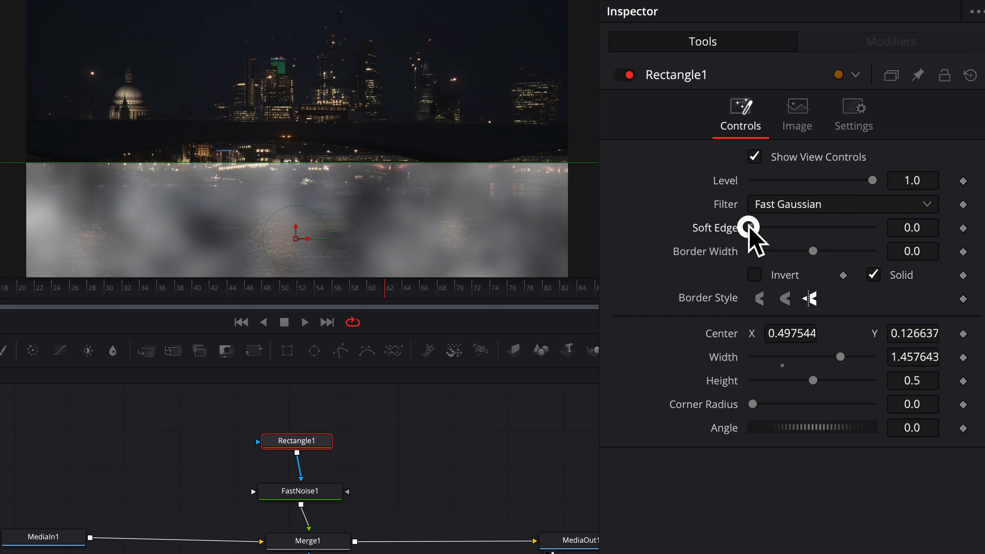
pyautogui.moveTo(750, 228); pyautogui.dragTo(847, 231)
pyautogui.moveTo(296, 239); pyautogui.dragTo(293, 266)
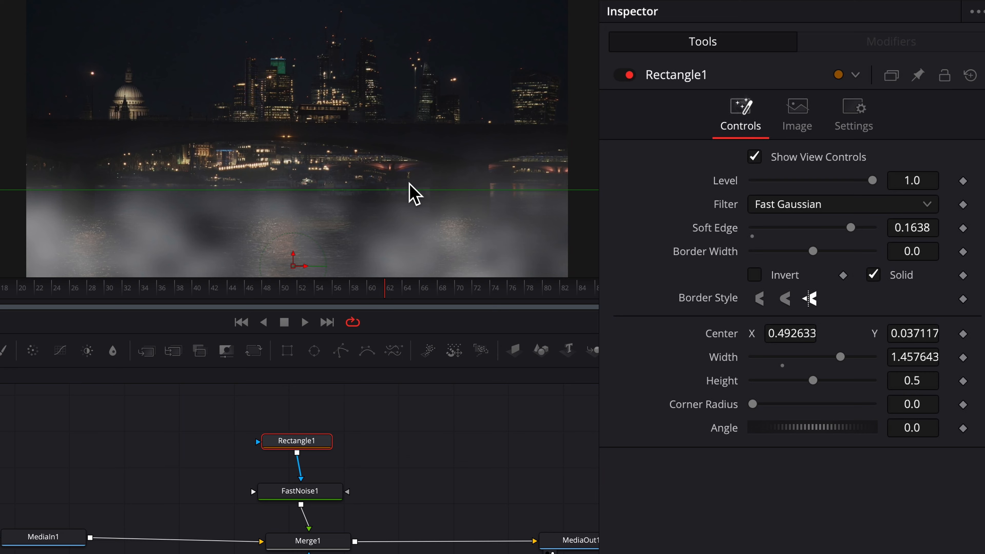
# Step: Reduce Merge1's Blend to about 0.669 to make the fog over the river subtler
pyautogui.click(315, 543)
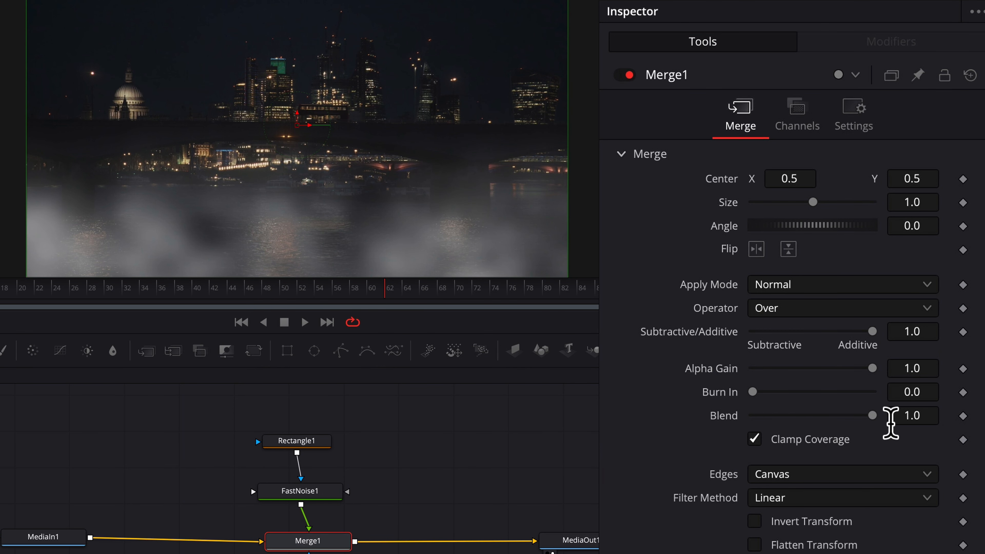
pyautogui.moveTo(874, 416); pyautogui.dragTo(838, 423)
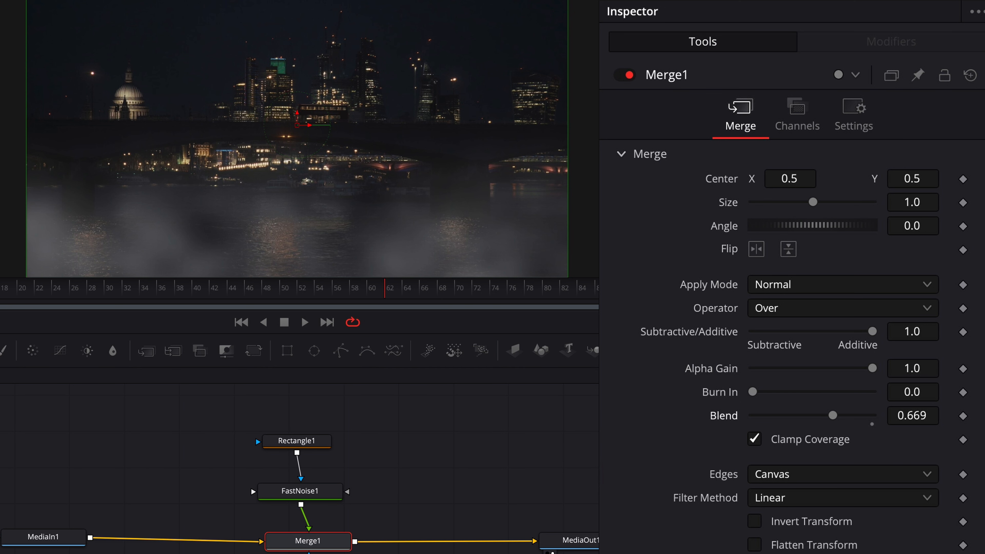
pyautogui.click(535, 432)
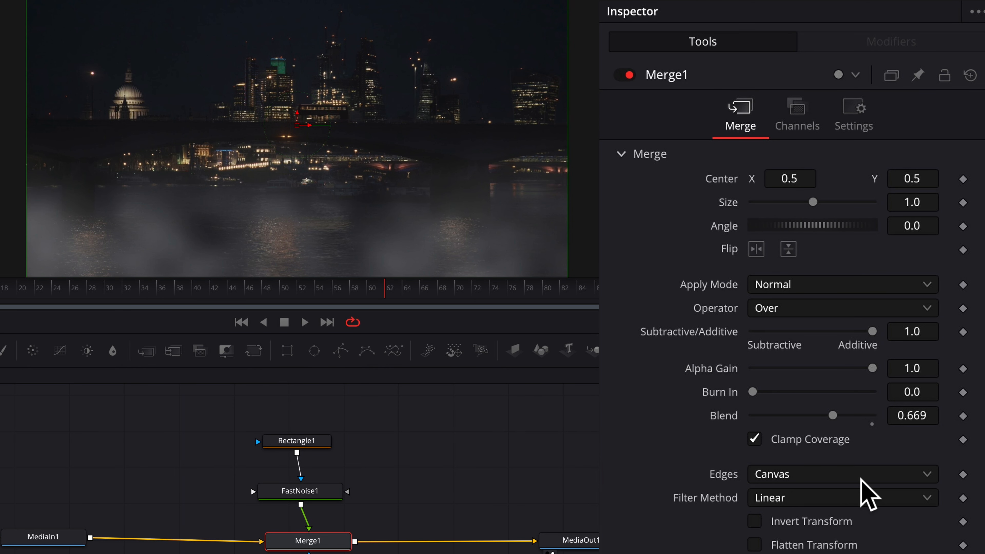
# Step: Keyframe FastNoise1's Center at X 0.5 on frame 0 and X 0.574 on frame 100, and play back the drift
pyautogui.click(304, 496)
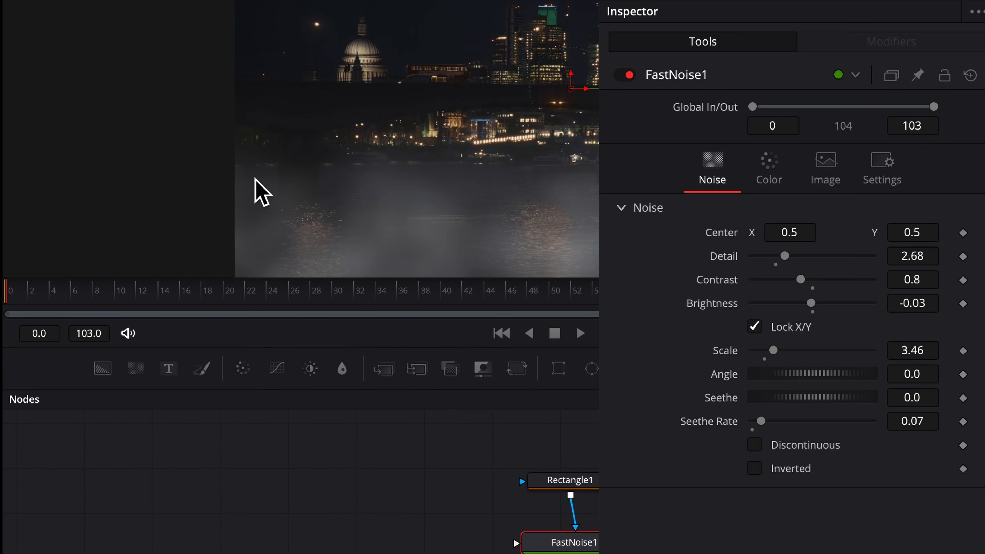
pyautogui.click(962, 233)
pyautogui.click(568, 289)
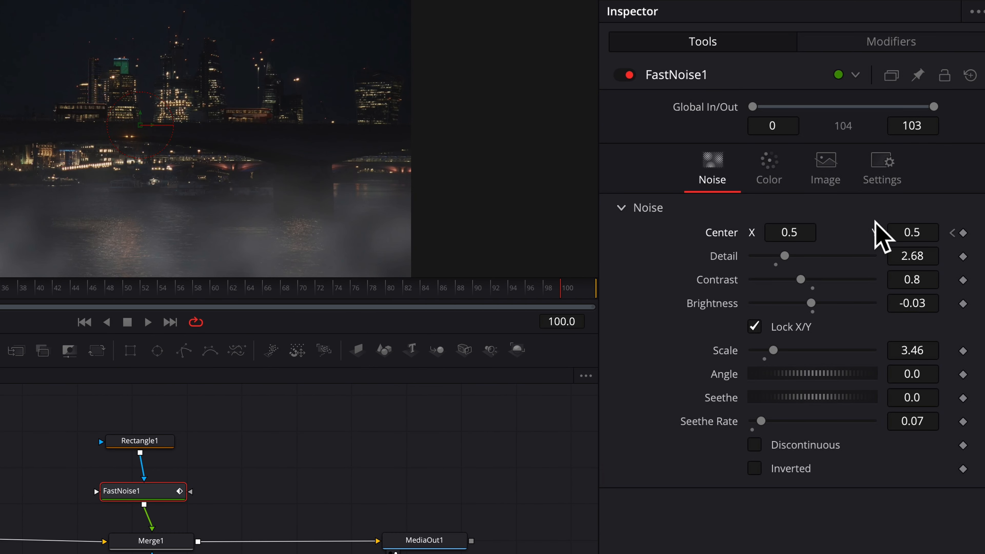
pyautogui.moveTo(796, 232); pyautogui.dragTo(897, 234)
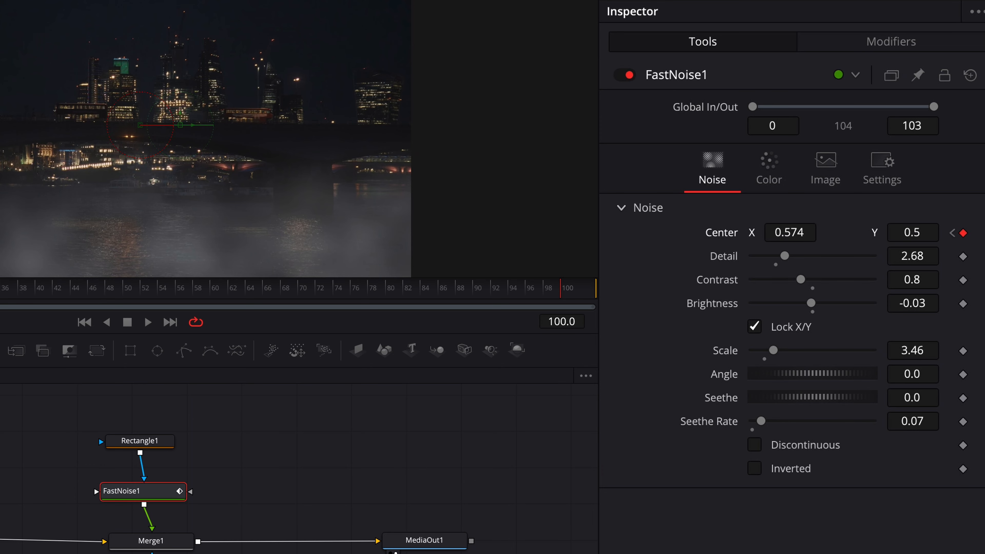
pyautogui.click(148, 322)
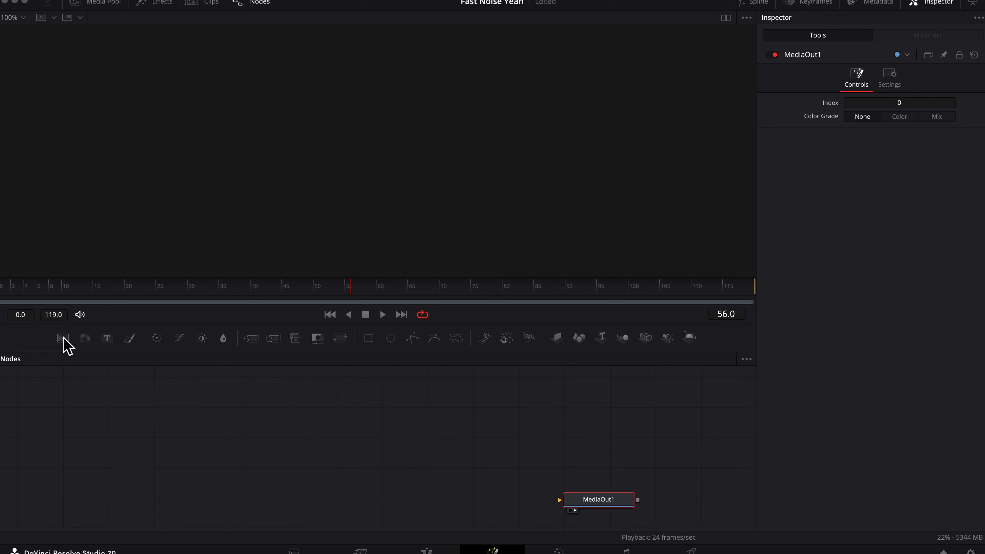
# Step: In the empty composition, add Background and Merge nodes, connecting Background1 to Merge1's background input and Merge1 to MediaOut1
pyautogui.moveTo(62, 340); pyautogui.dragTo(348, 498)
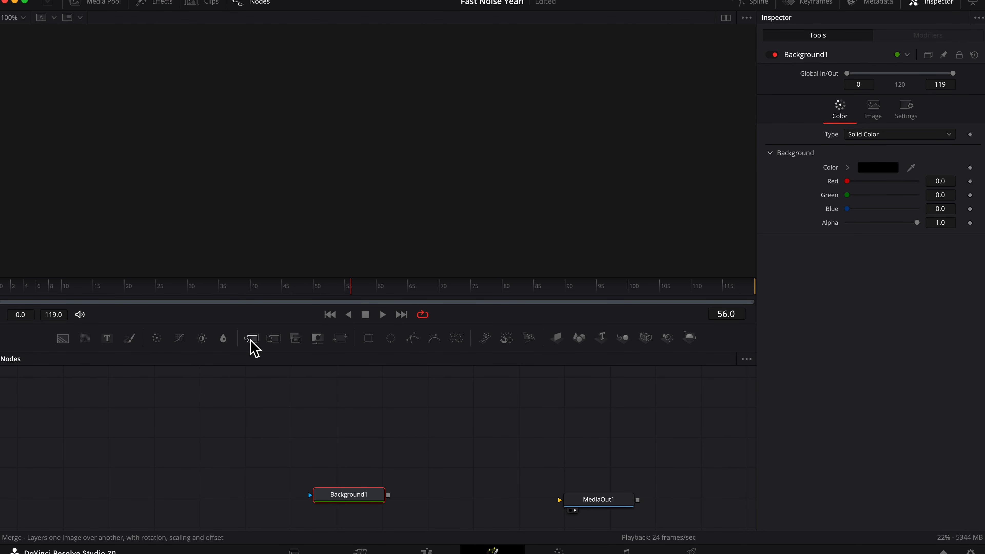
pyautogui.moveTo(252, 340); pyautogui.dragTo(474, 499)
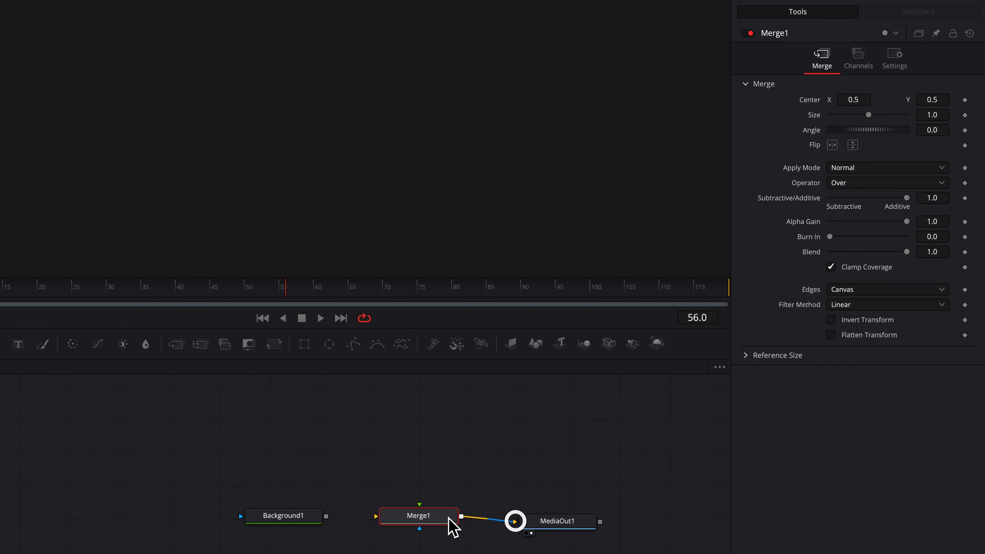
pyautogui.click(297, 518)
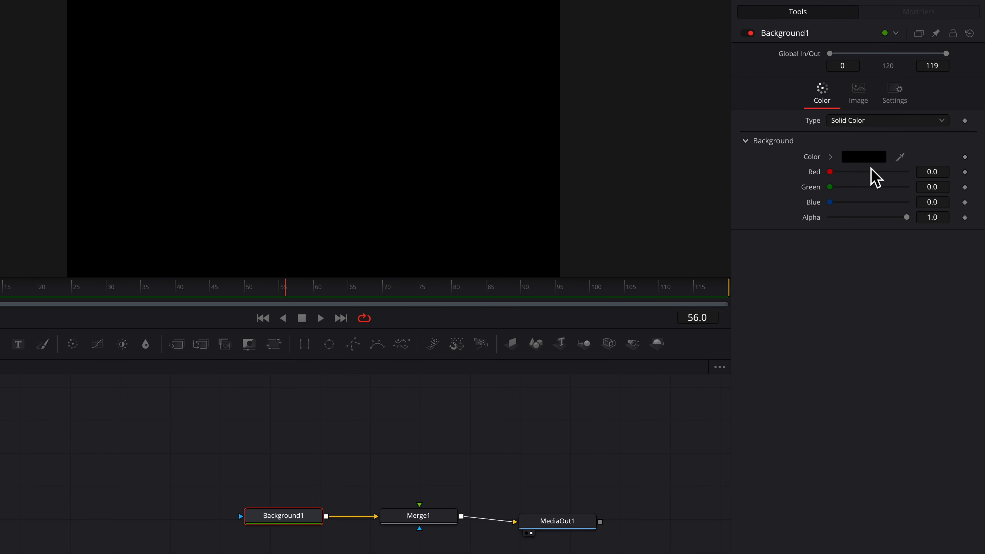
# Step: Set Background1's color to dark gray, with red, green and blue at about 0.153
pyautogui.click(867, 158)
pyautogui.click(658, 402)
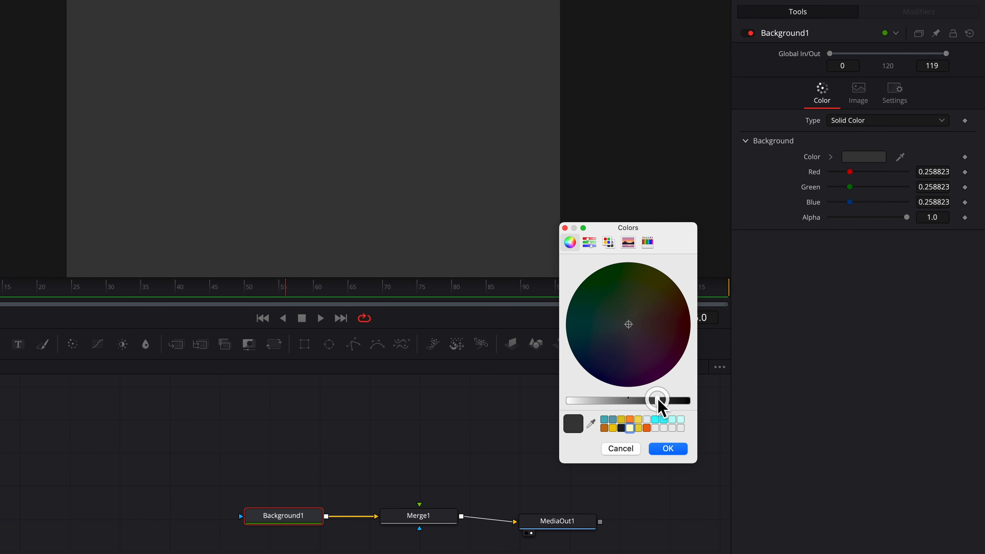
pyautogui.moveTo(658, 401); pyautogui.dragTo(670, 399)
pyautogui.click(672, 450)
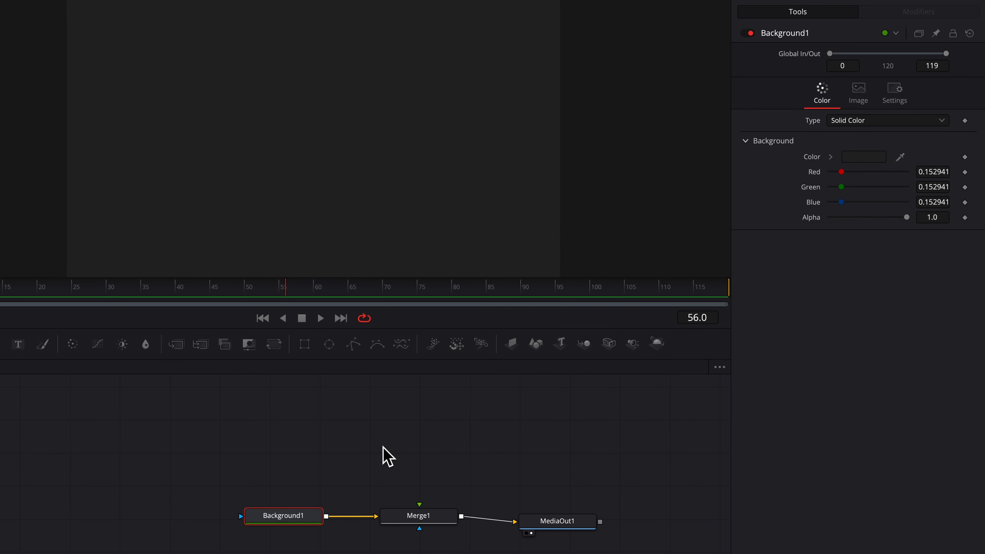
# Step: Shift the Background1, Merge1 and MediaOut1 nodes slightly downward and roughly into line in the node graph
pyautogui.moveTo(301, 526); pyautogui.dragTo(307, 542)
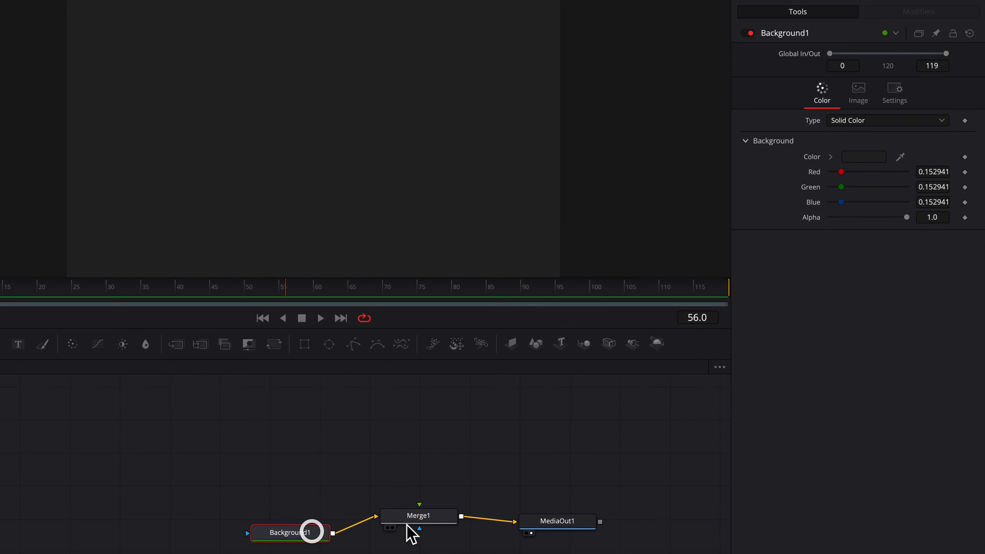
pyautogui.moveTo(417, 516); pyautogui.dragTo(422, 531)
pyautogui.moveTo(538, 522); pyautogui.dragTo(535, 530)
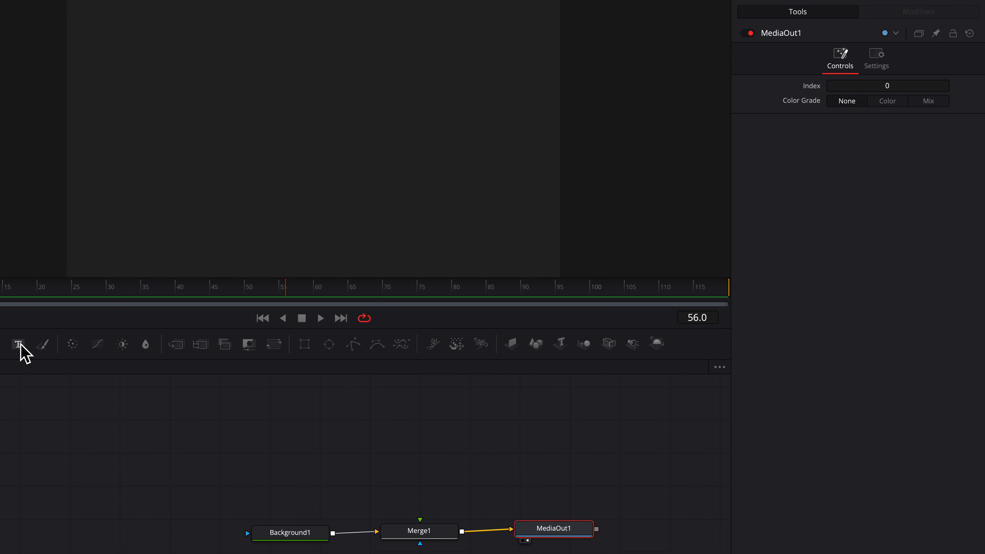
# Step: Add a Text node above Background1 and a second, unconnected Merge node above Merge1
pyautogui.moveTo(20, 346); pyautogui.dragTo(306, 439)
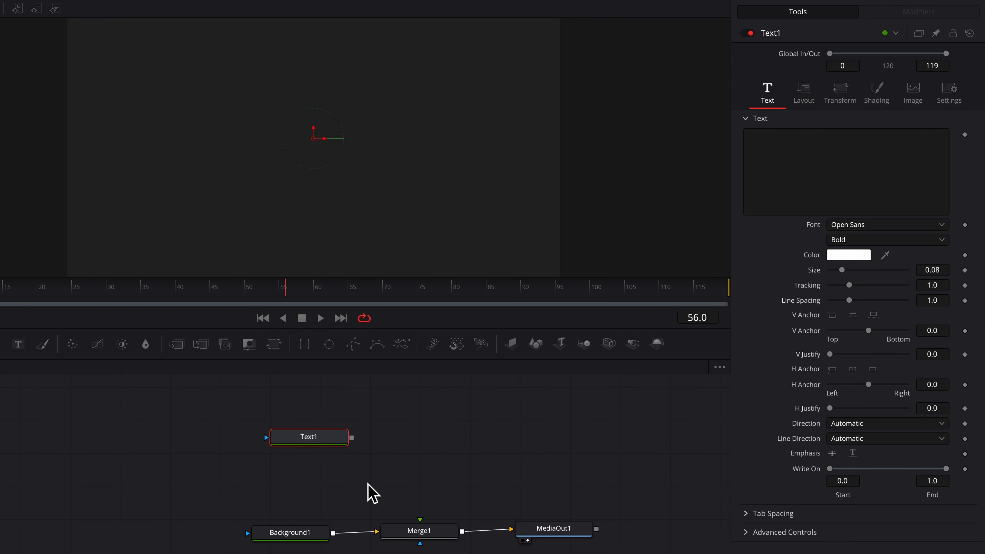
pyautogui.click(441, 451)
pyautogui.moveTo(175, 345); pyautogui.dragTo(424, 474)
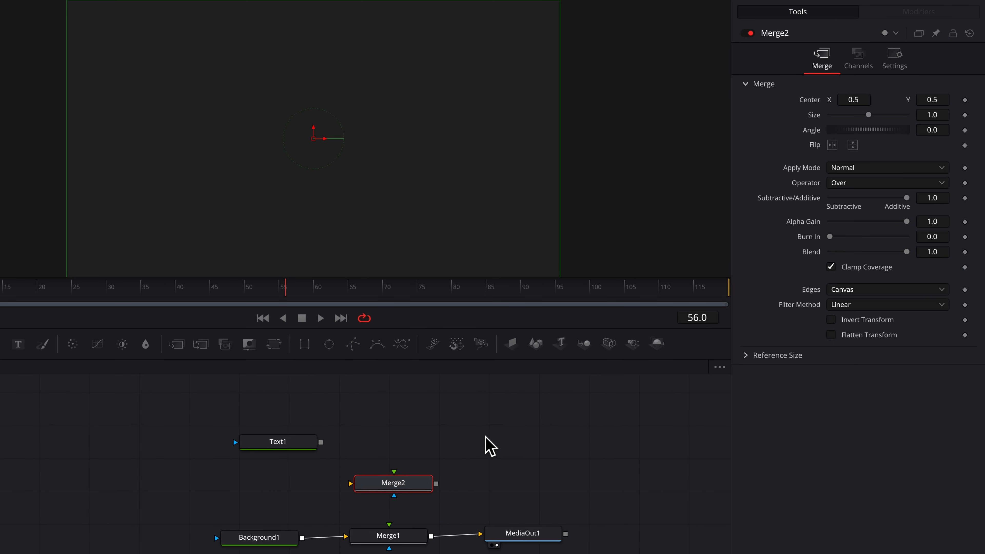
# Step: Add a Shadow node and place it above Merge2, leaving it unconnected
pyautogui.hotkey('shift', 'space')
pyautogui.write('shadow')
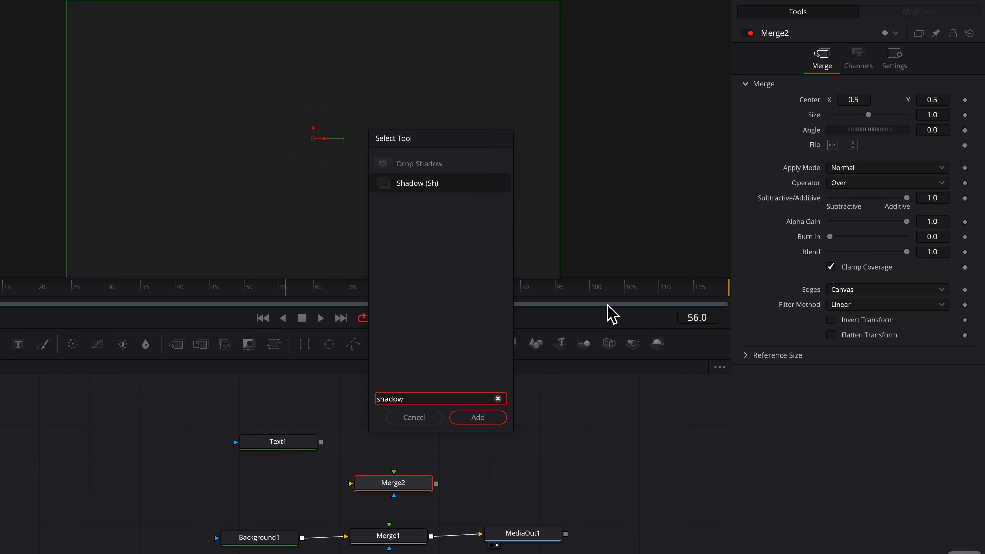
pyautogui.click(504, 419)
pyautogui.moveTo(512, 473); pyautogui.dragTo(403, 437)
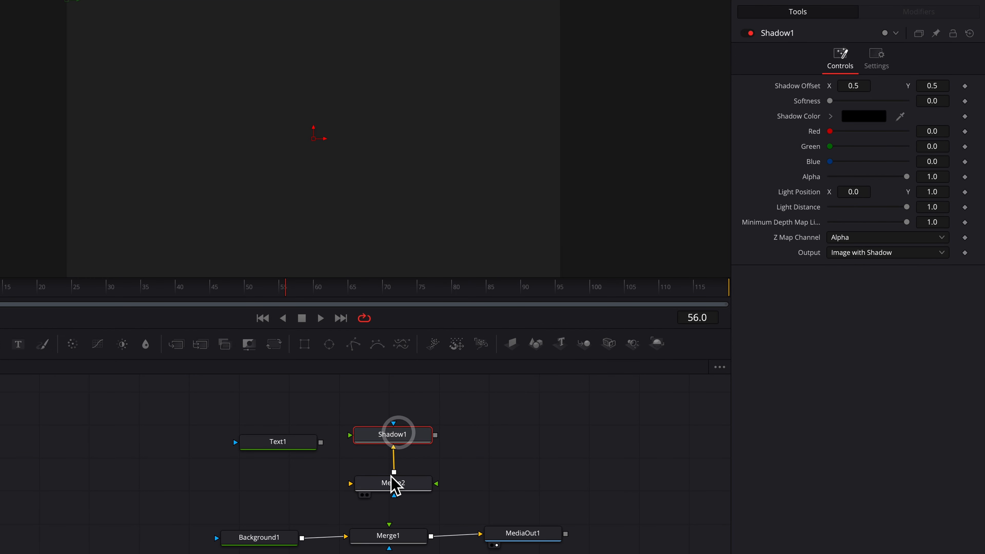
# Step: Add a Bitmap node above Shadow1 and connect Text1's output to the yellow inputs of Bitmap1, Shadow1 and Merge2
pyautogui.hotkey('shift', 'space')
pyautogui.write('bitmap')
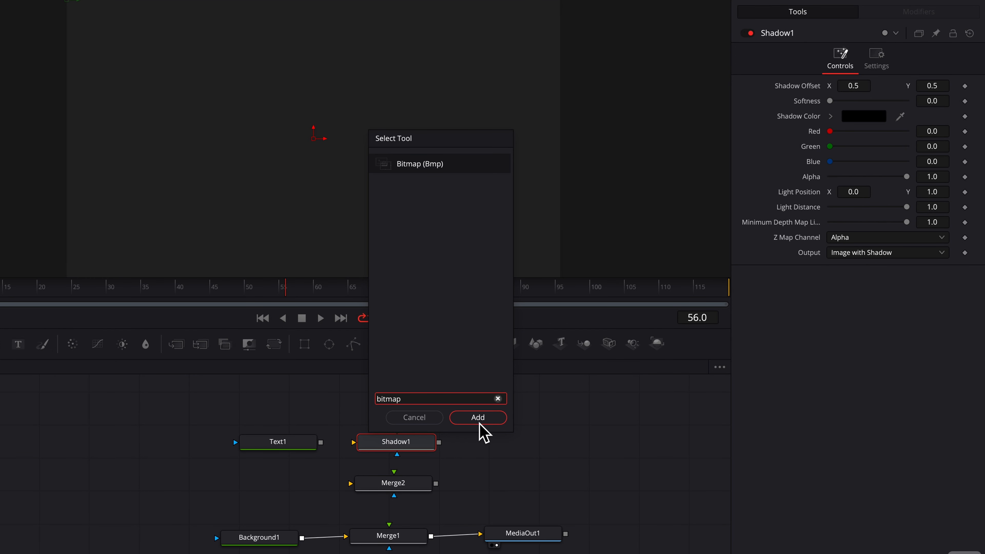
pyautogui.click(479, 418)
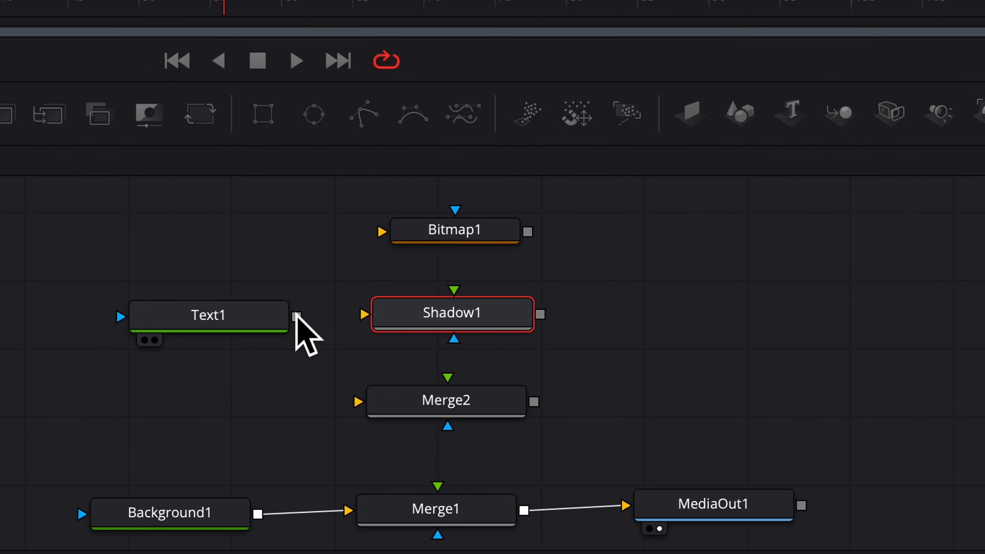
pyautogui.moveTo(296, 316); pyautogui.dragTo(356, 402)
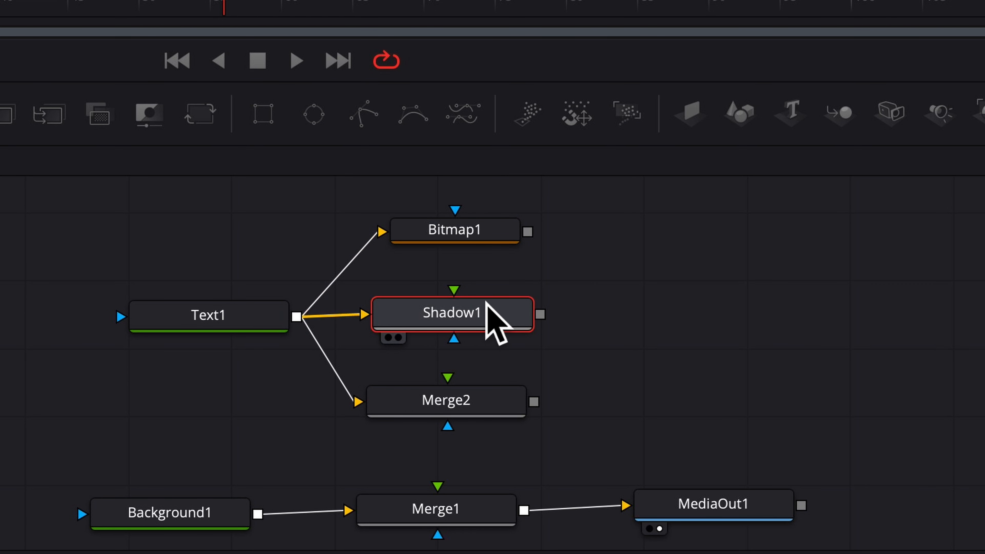